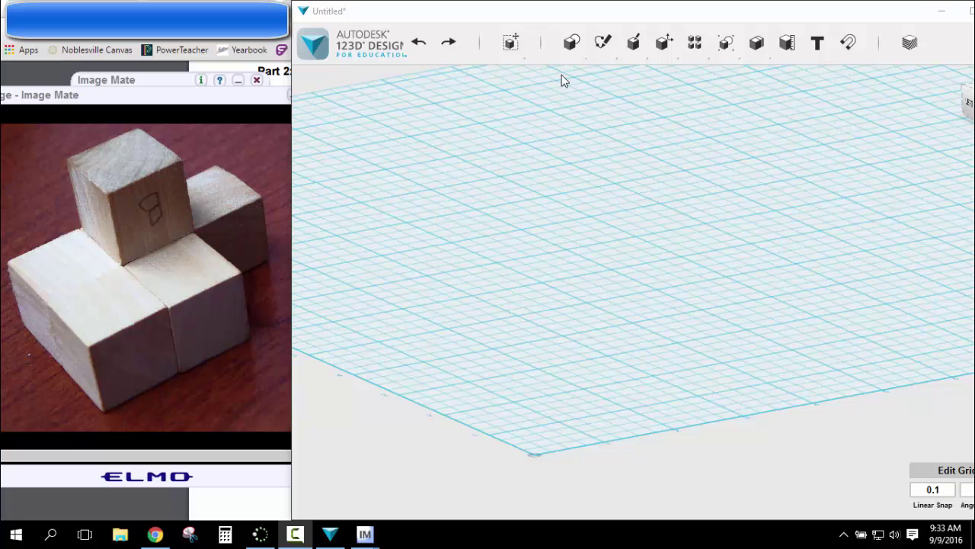
Sketch a 1.5 by 1.5 in square on the empty grid
mouse_move(603, 44)
click(605, 80)
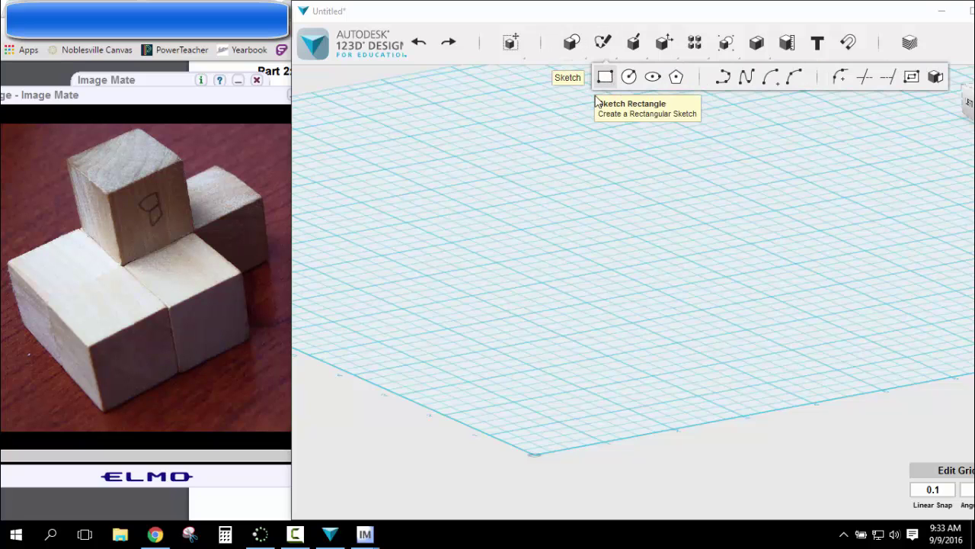
click(468, 233)
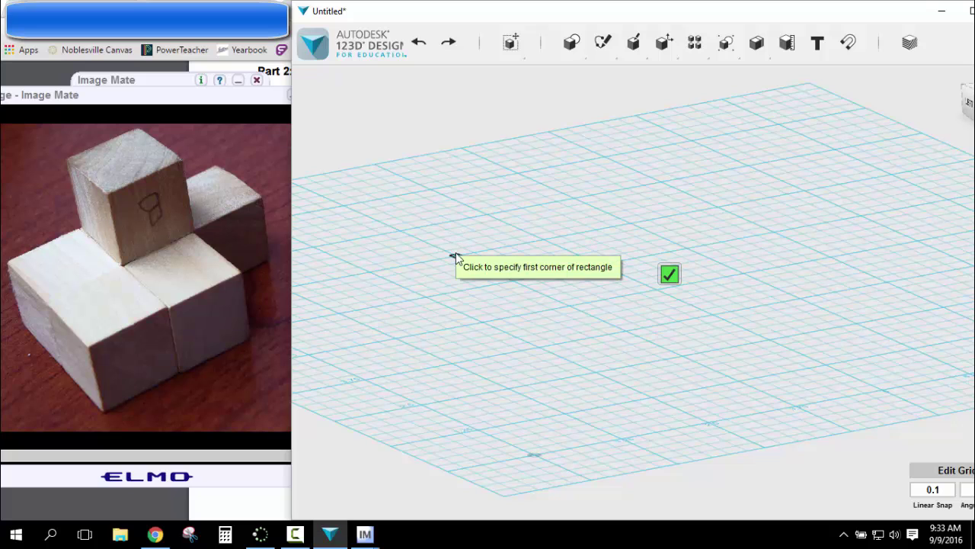
click(458, 259)
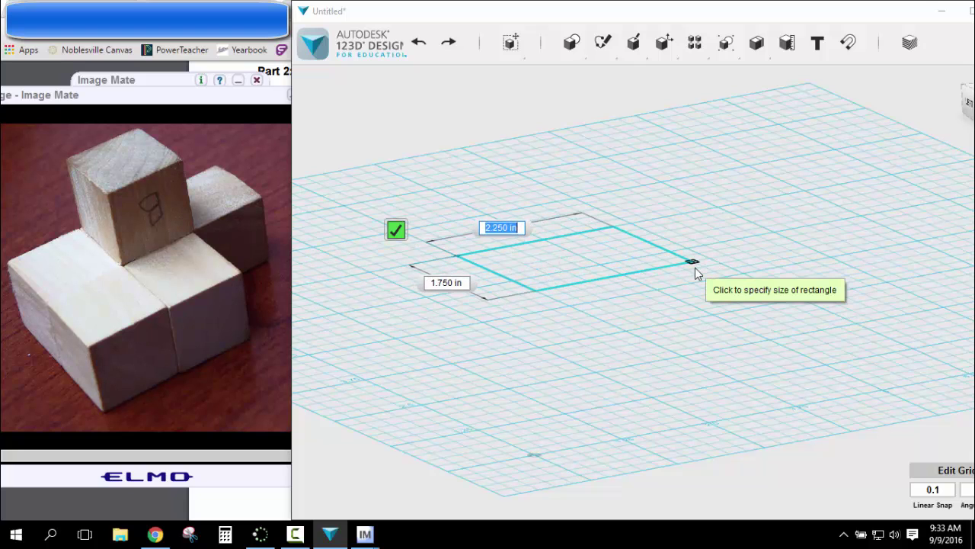
text(1.5)
key(Tab)
text(1)
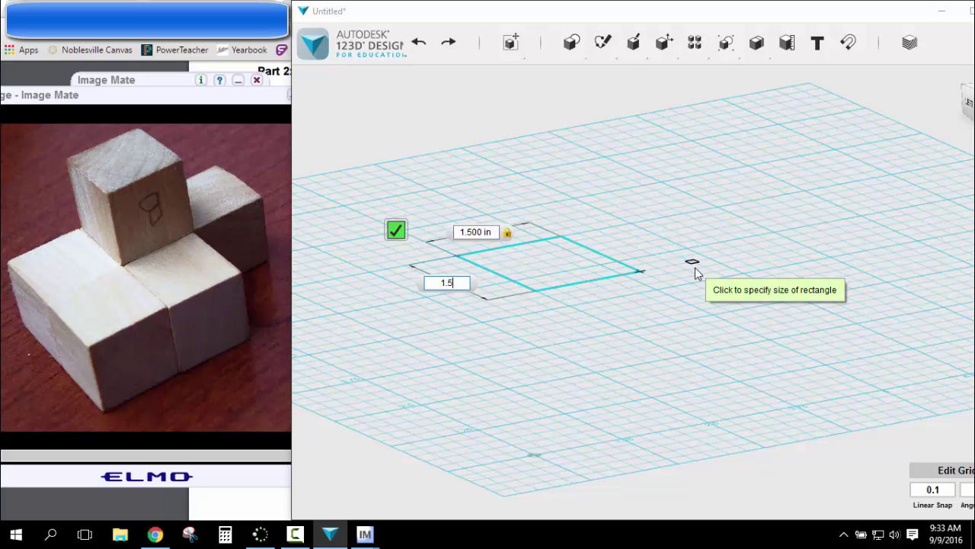
key(Return)
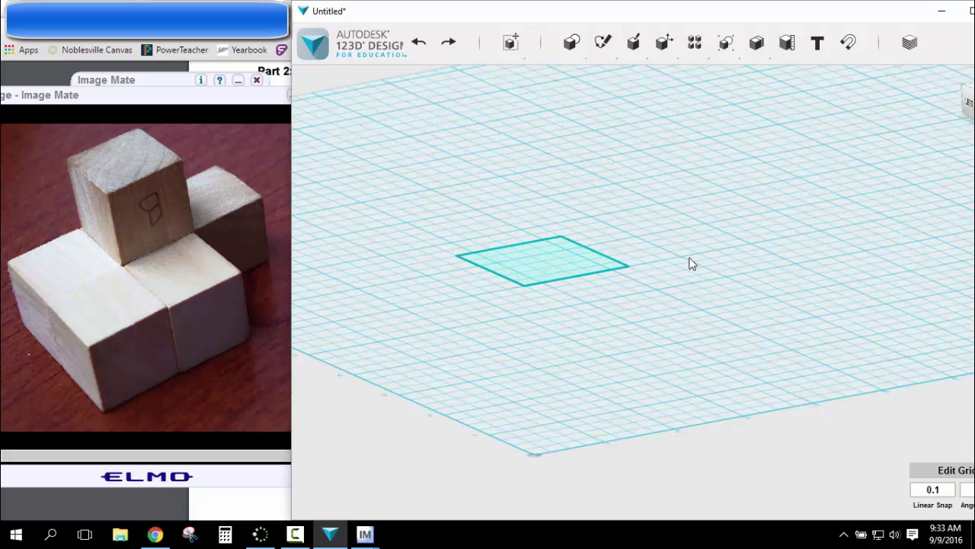
Extrude the square upward by 0.75 in to form the base block
mouse_move(633, 42)
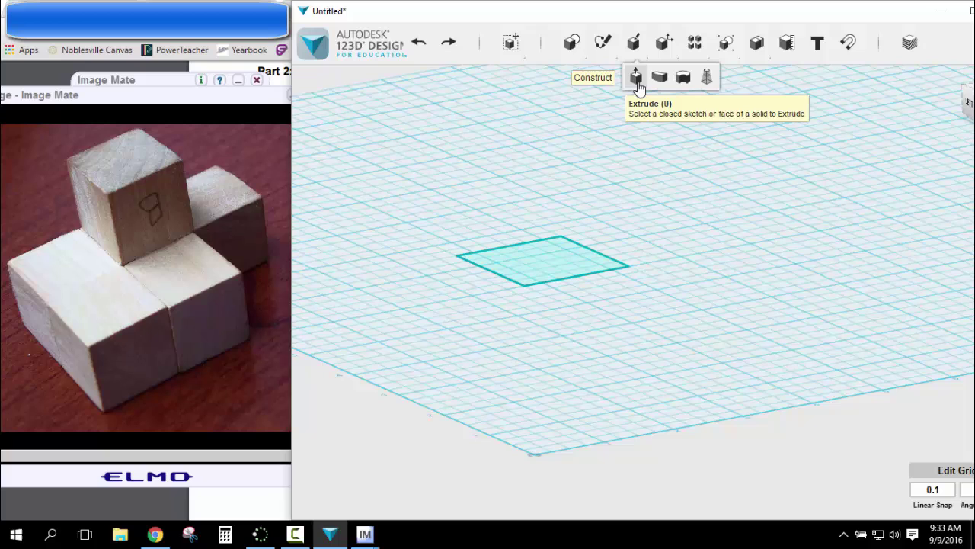
click(633, 76)
click(555, 264)
text(.75)
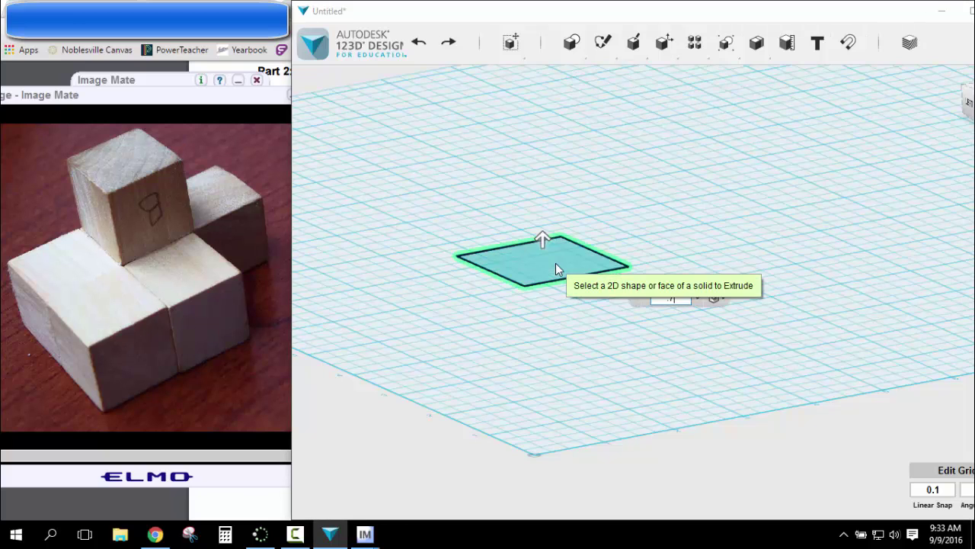
key(Return)
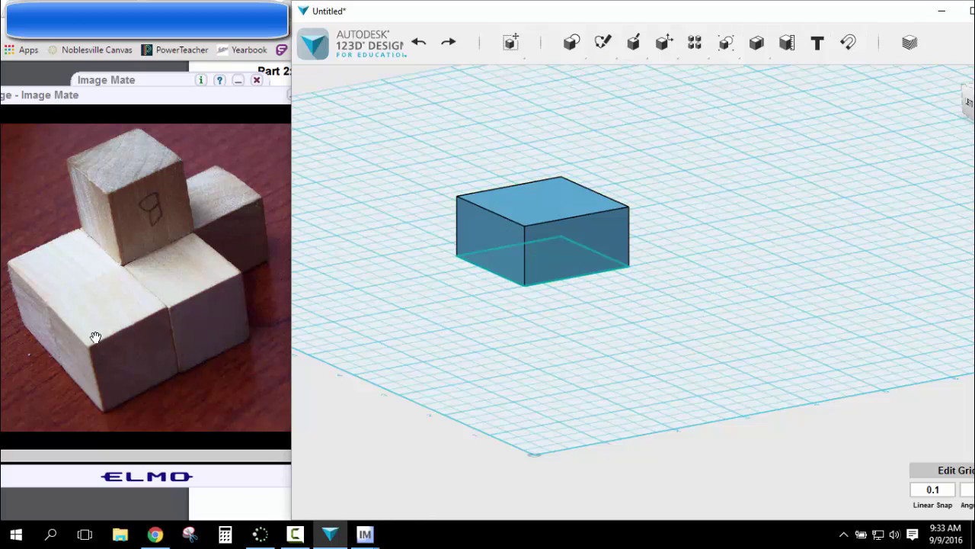
Sketch a 0.75 by 0.75 in square on the base block's top face, starting at the rear corner
mouse_move(614, 44)
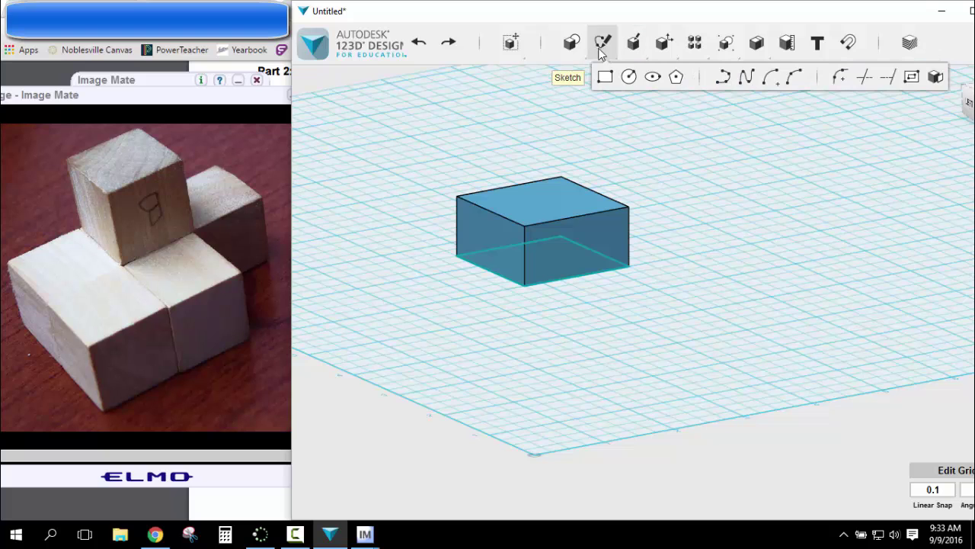
click(605, 76)
click(563, 209)
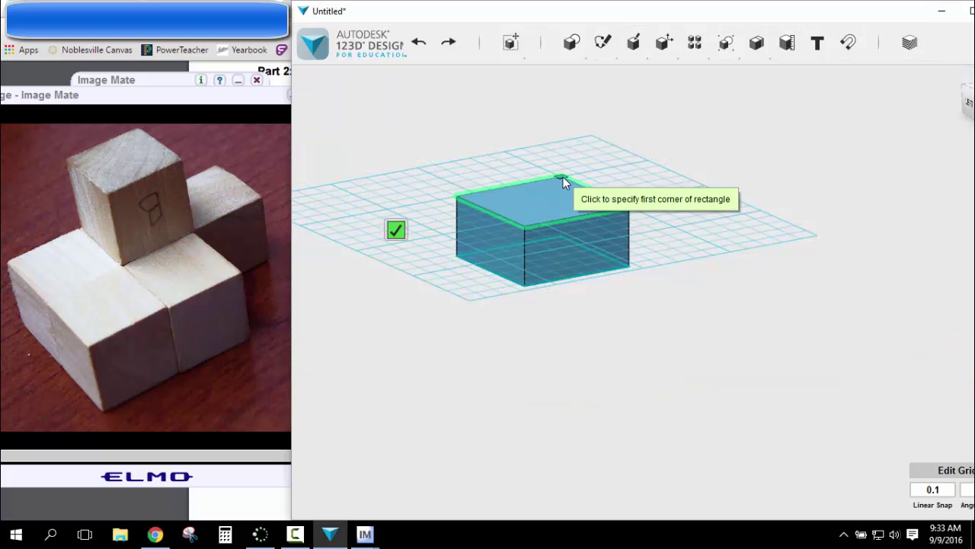
click(563, 177)
text(.75)
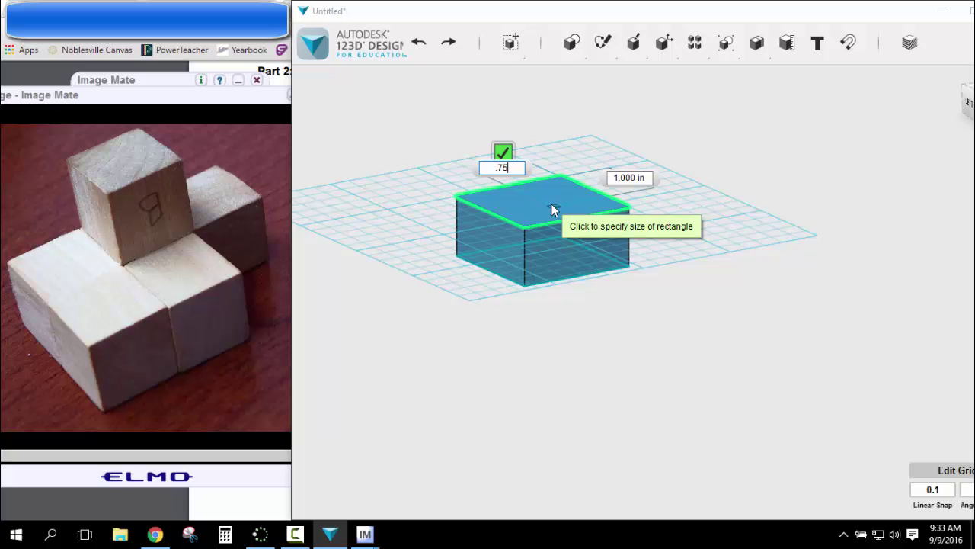
key(Tab)
text(.75)
key(Return)
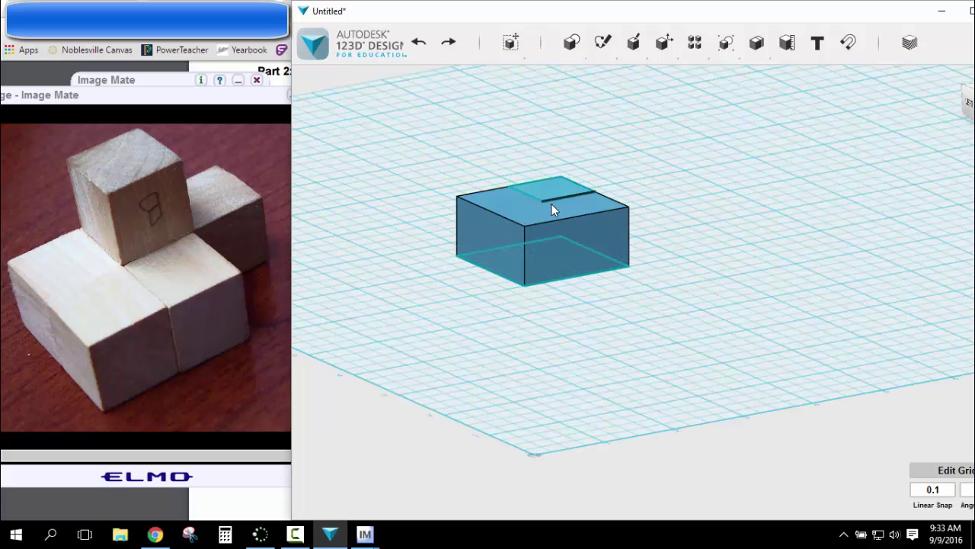
Extrude the small square on the top face upward by 0.75 in
click(637, 77)
click(560, 191)
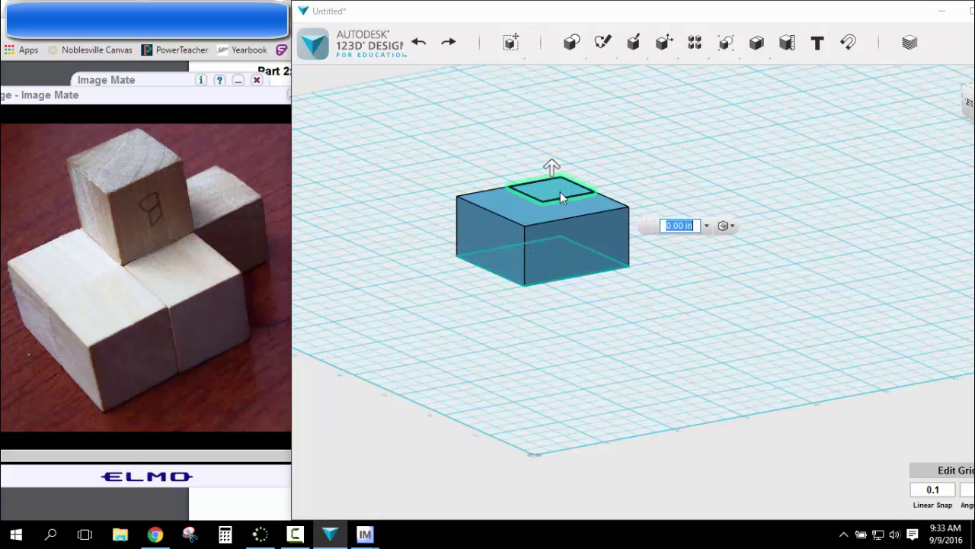
text(.75)
key(Return)
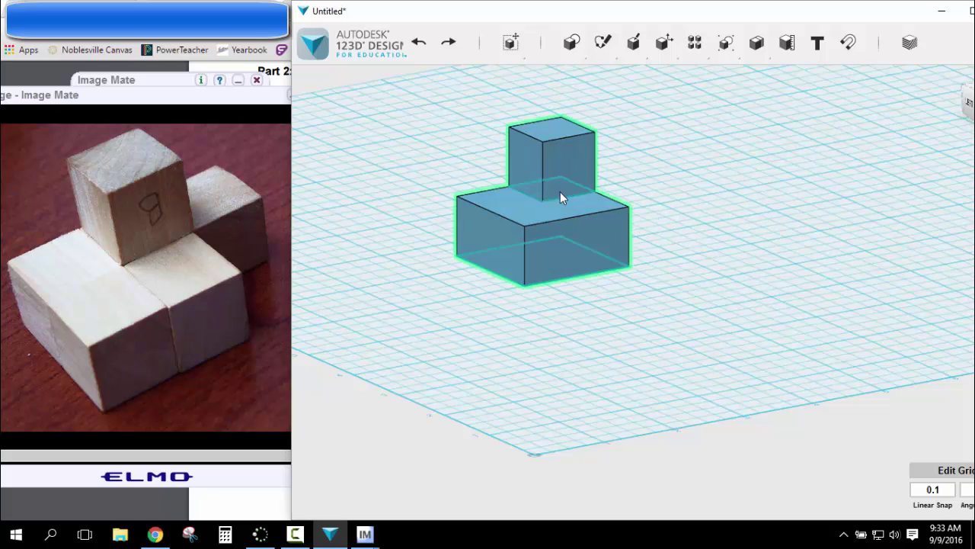
Sketch a 0.75 by 0.75 in square on the base block's right side face, starting at its lower rear corner
drag(886, 24, 823, 26)
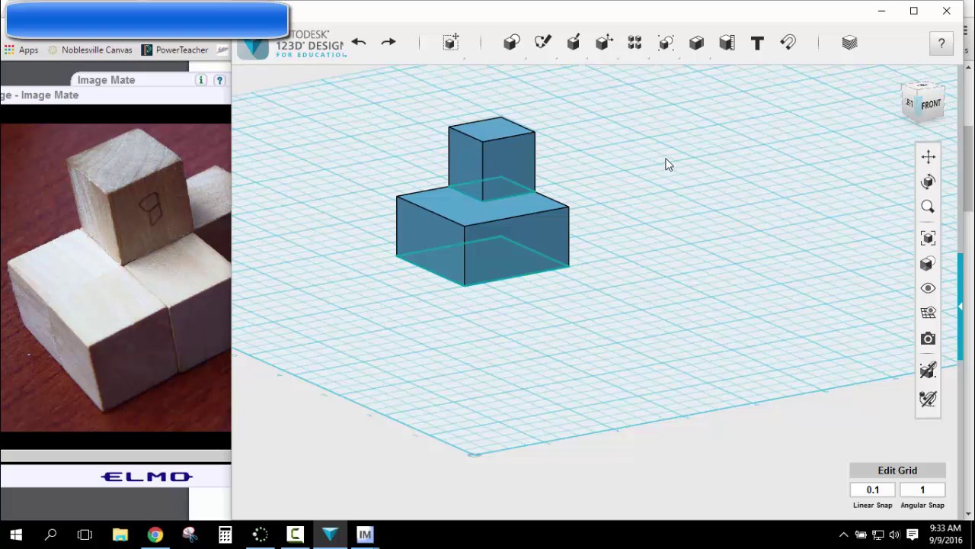
right_drag(666, 164, 564, 160)
mouse_move(542, 41)
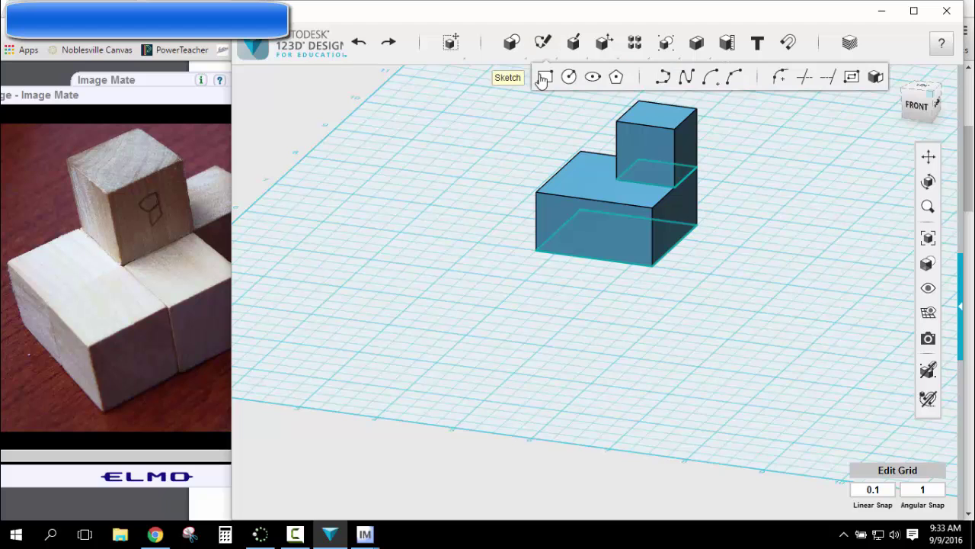
click(545, 77)
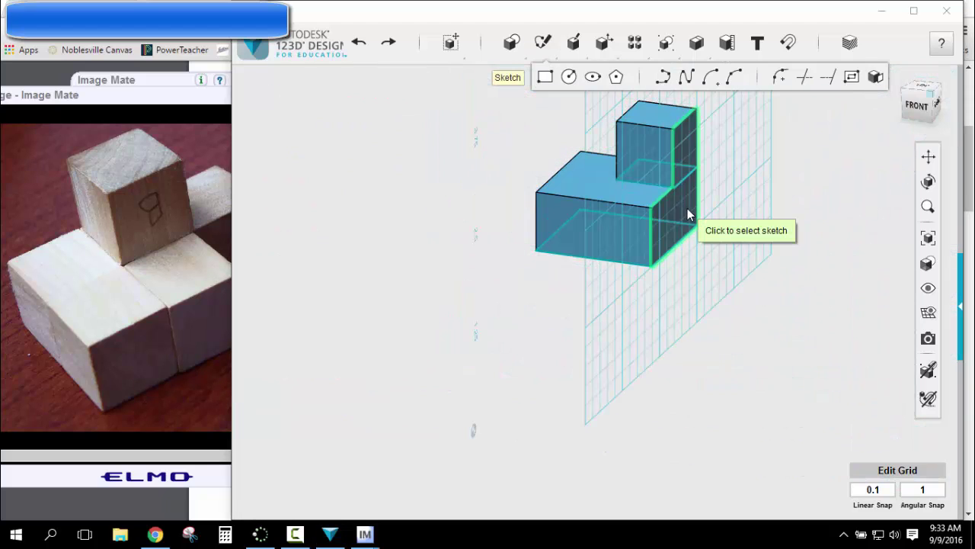
click(687, 208)
click(698, 226)
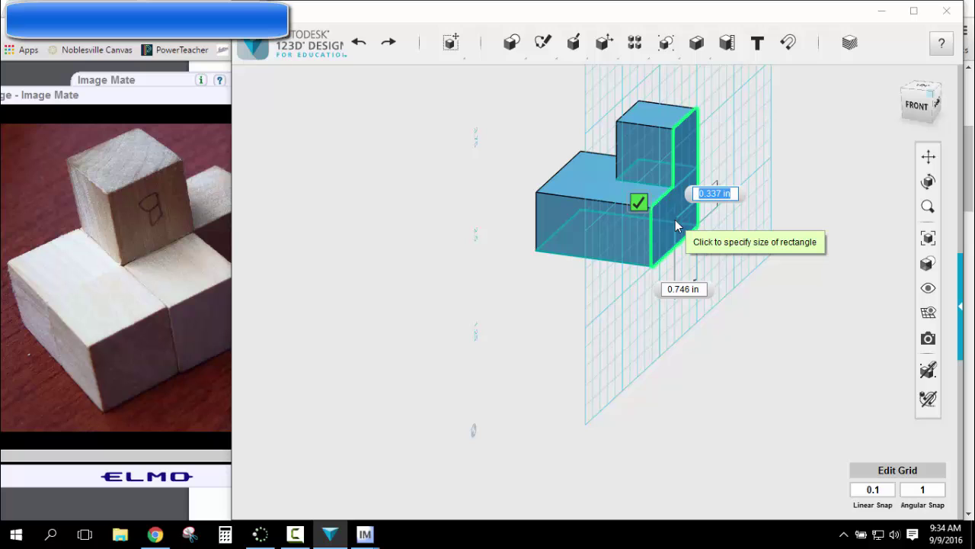
text(.75)
key(Tab)
text(.75)
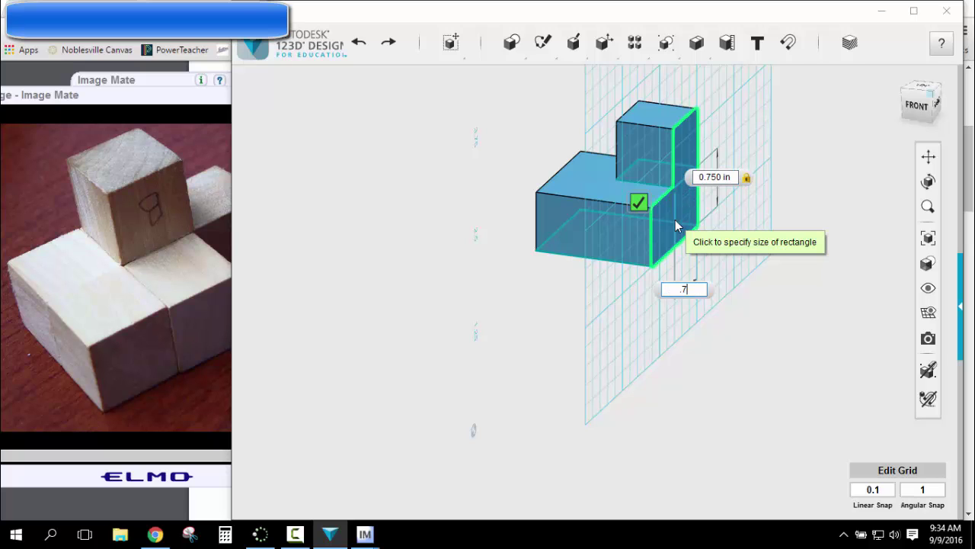
key(Tab)
key(Return)
Extrude the side-face square outward by 0.75 in and return to the home view
mouse_move(574, 46)
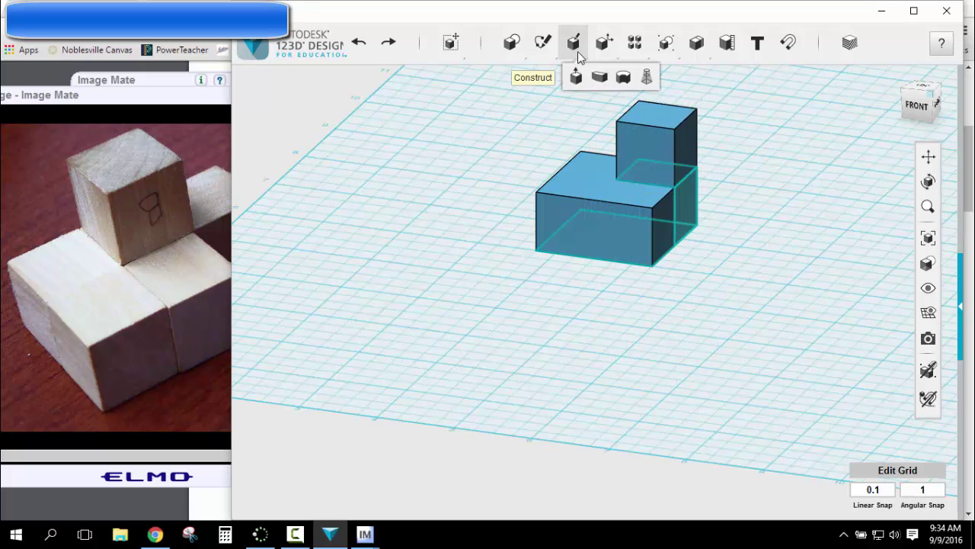
click(574, 76)
click(682, 211)
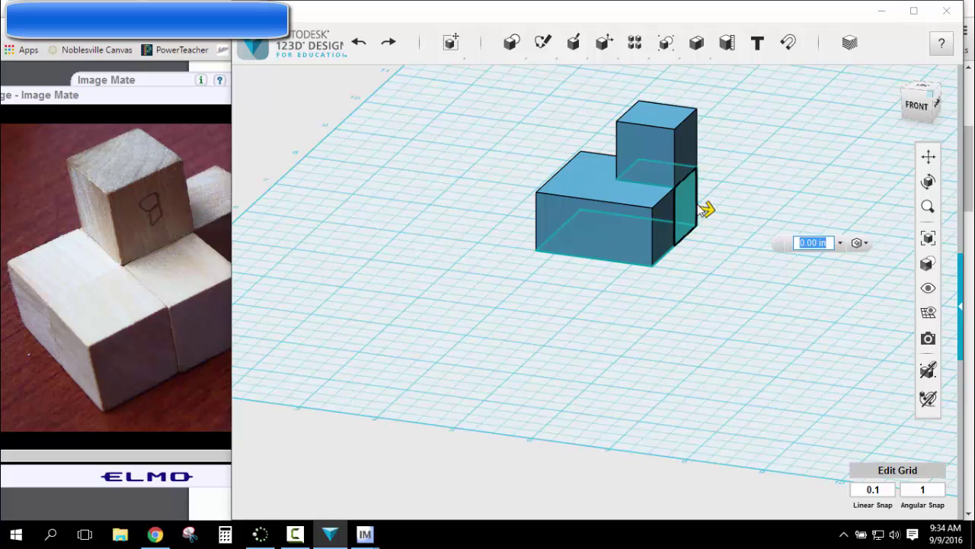
text(.75)
key(Return)
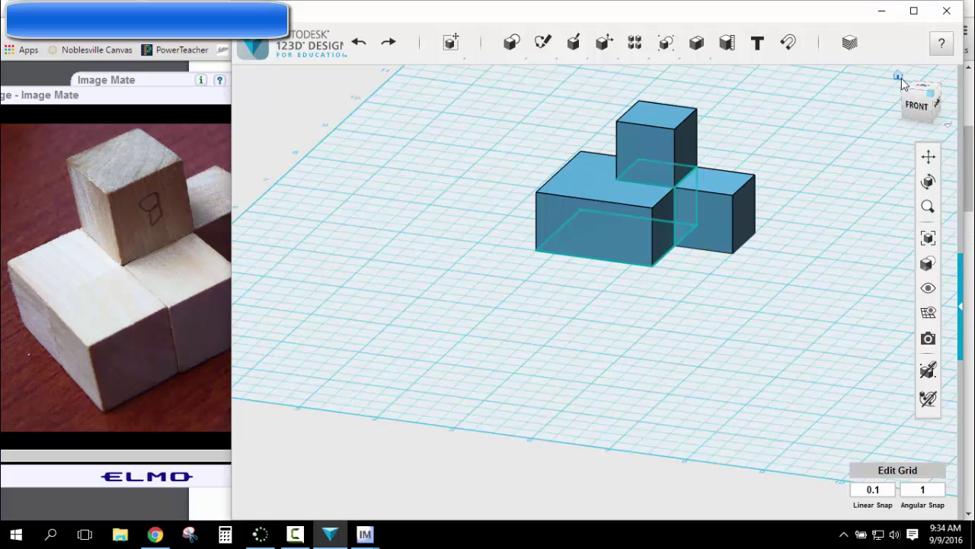
click(901, 76)
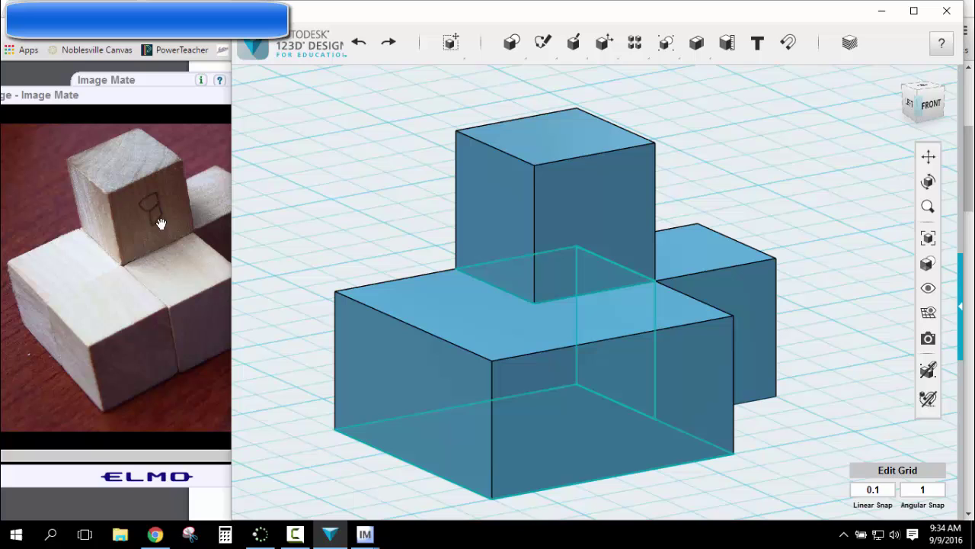
Move the solid away from its sketches and delete the three leftover sketch profiles
drag(335, 14, 418, 23)
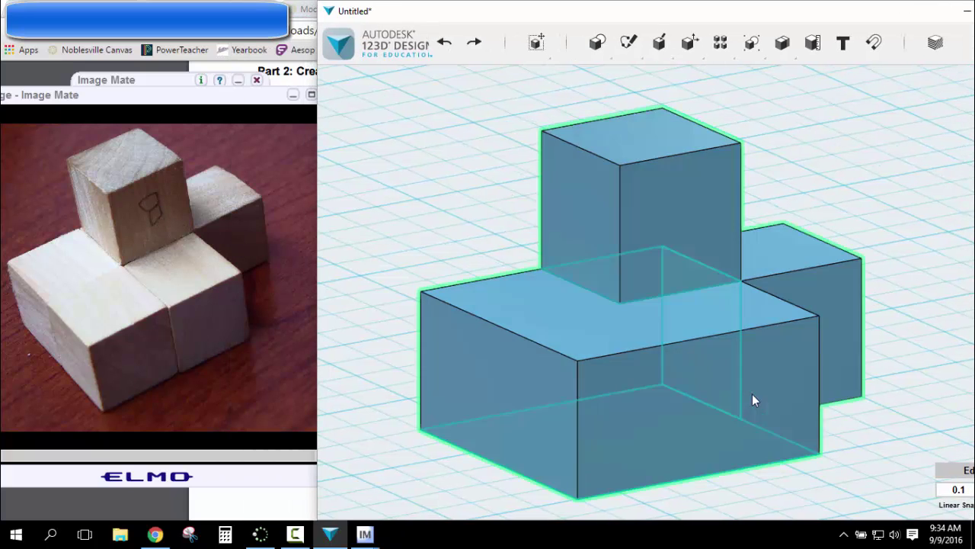
drag(752, 394, 538, 257)
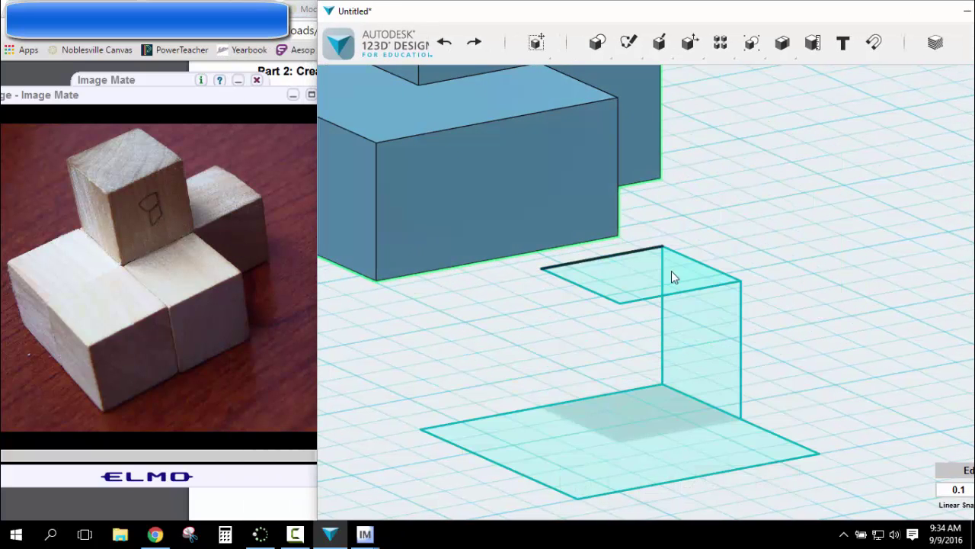
drag(749, 245, 551, 480)
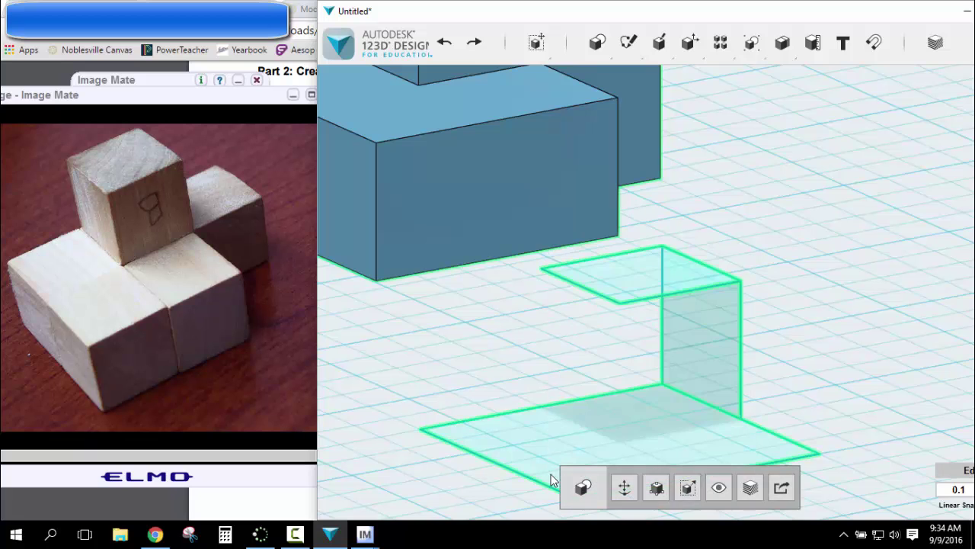
key(Delete)
key(ctrl+z)
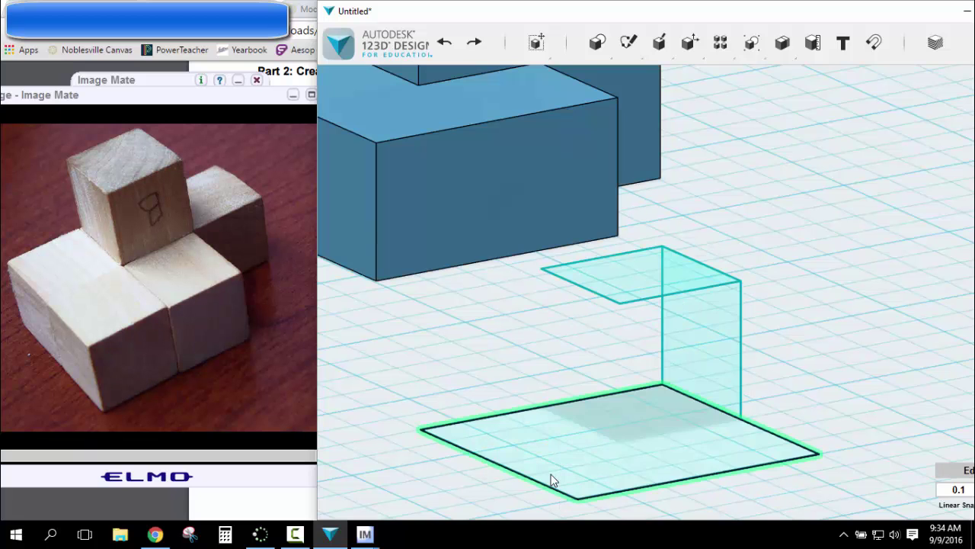
drag(855, 239, 611, 476)
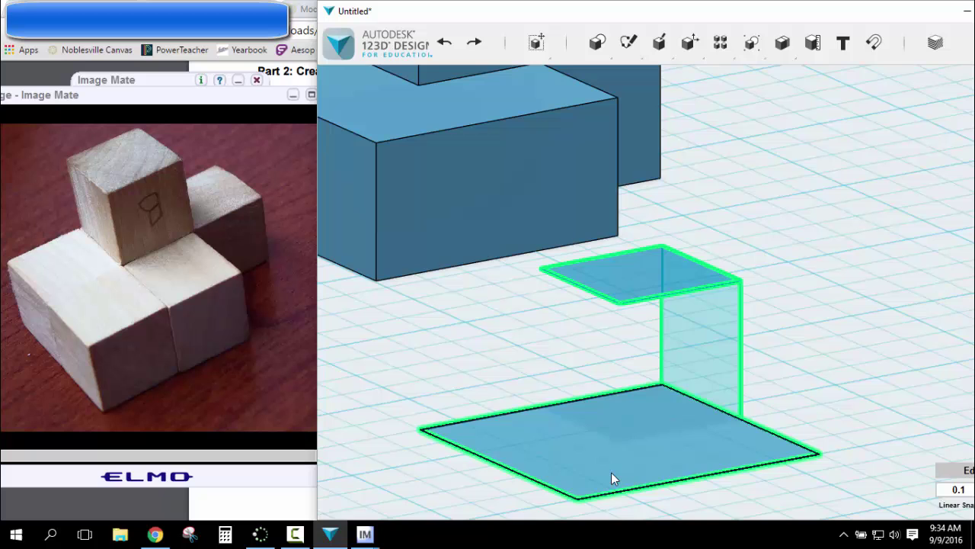
key(Delete)
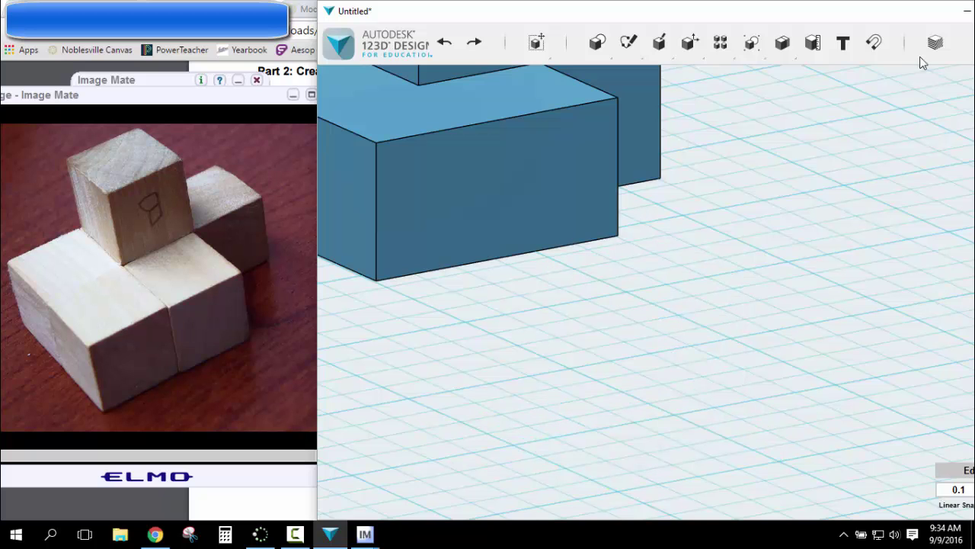
Bring the finished block model back into the home view and delete the whole solid
drag(903, 17, 822, 21)
click(897, 76)
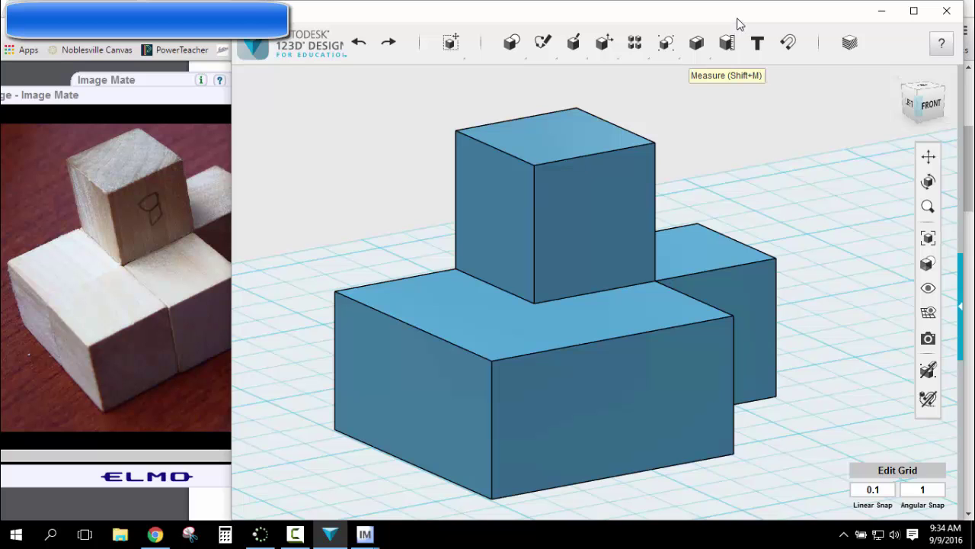
drag(737, 23, 835, 23)
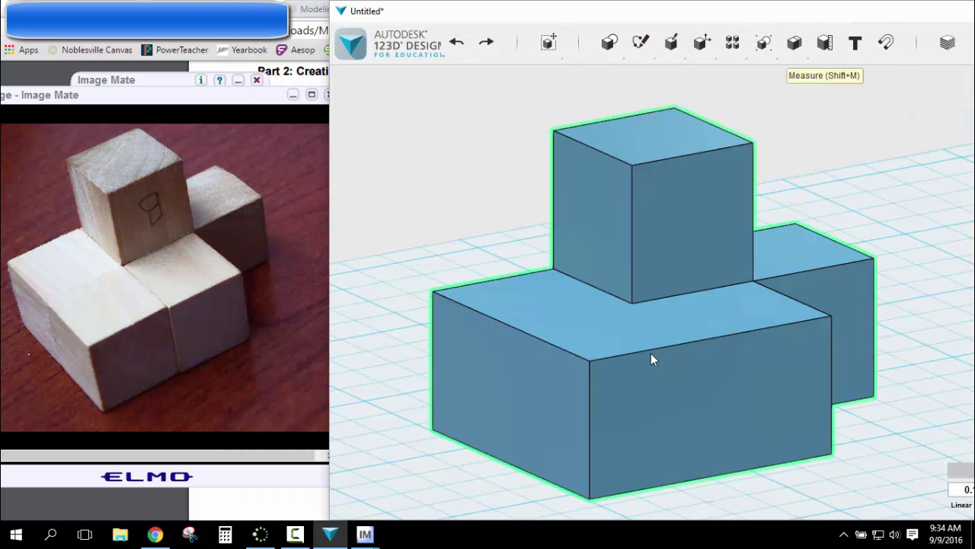
click(652, 354)
key(Delete)
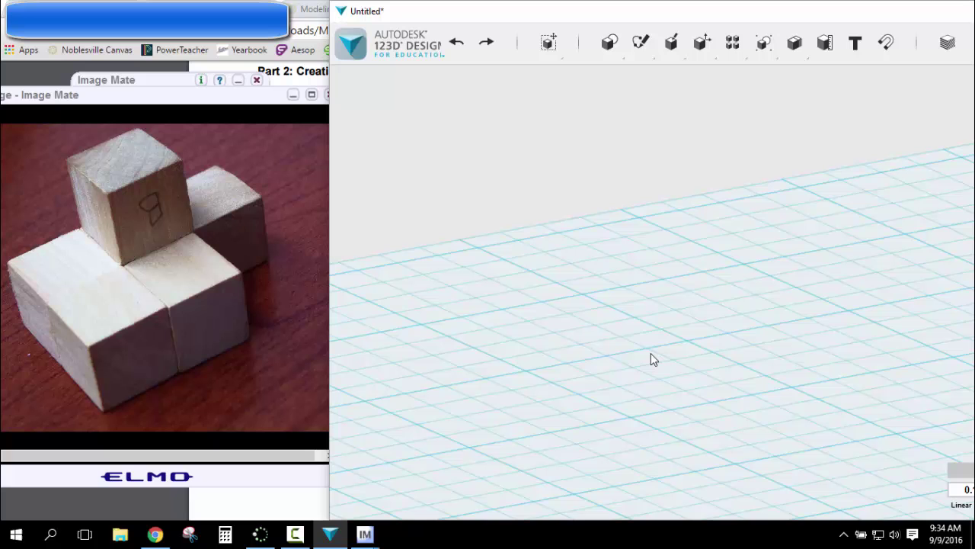
mouse_move(624, 45)
click(642, 76)
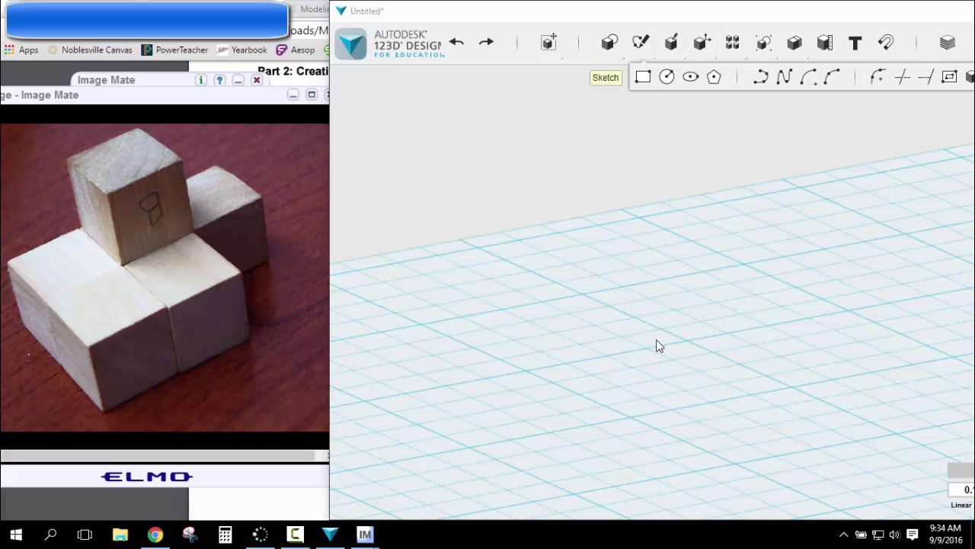
middle_drag(625, 255, 547, 114)
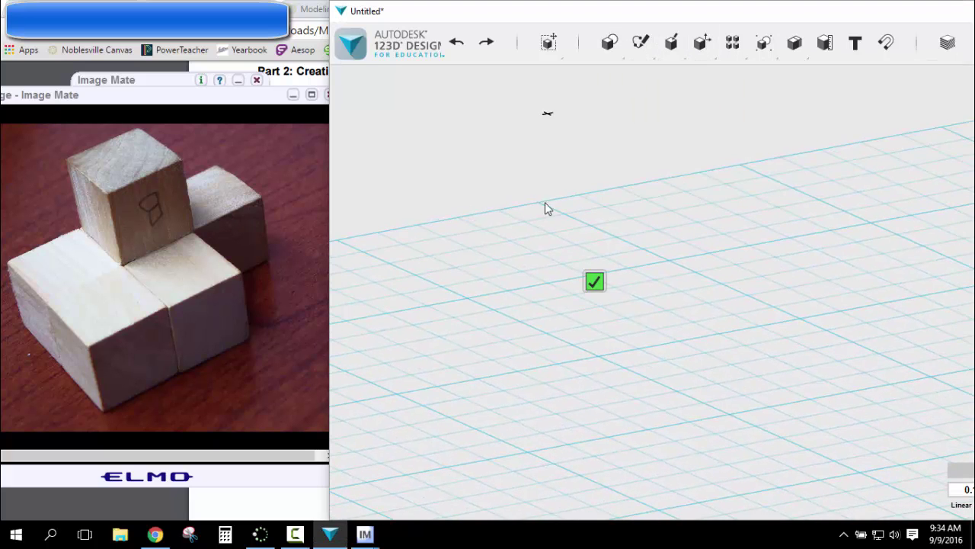
click(595, 369)
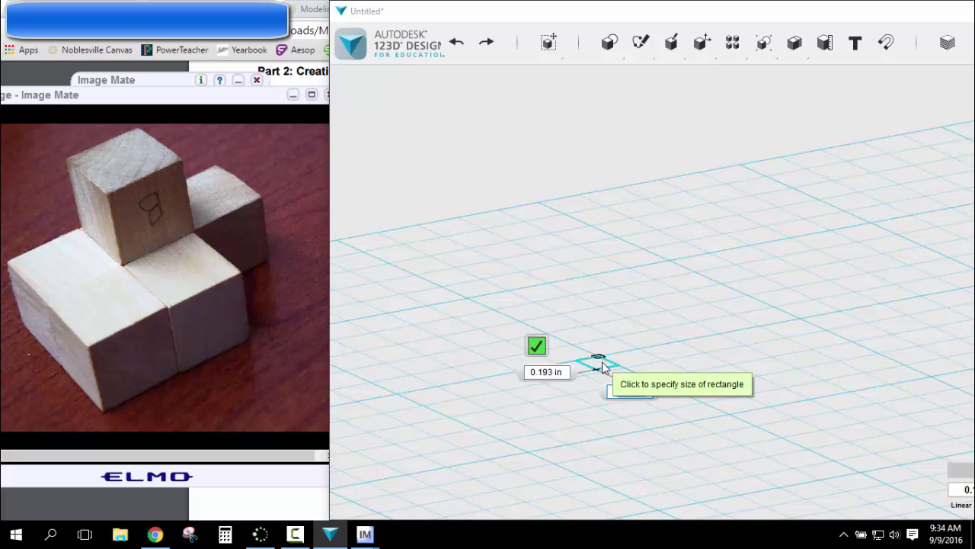
key(Escape)
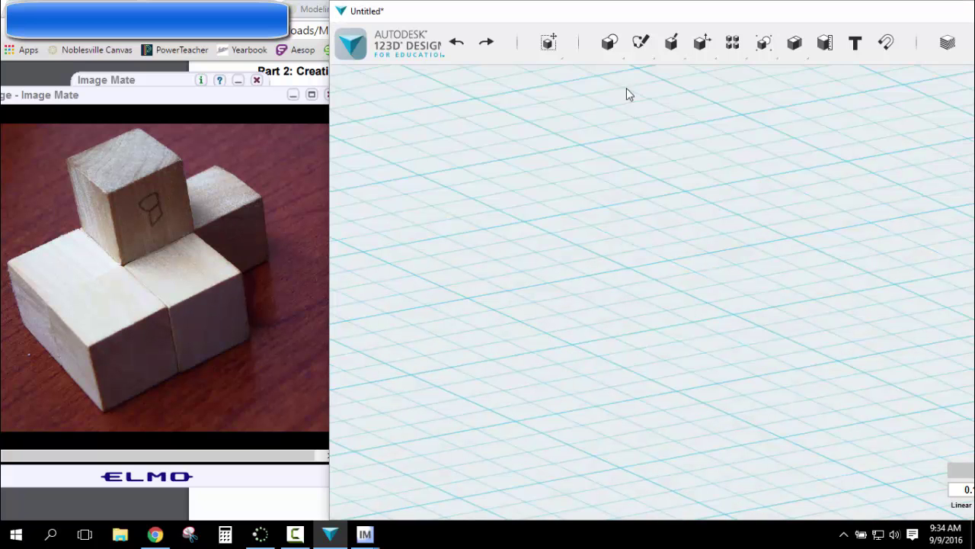
Sketch a 2.25 by 1.5 in rectangle on the empty grid
click(642, 77)
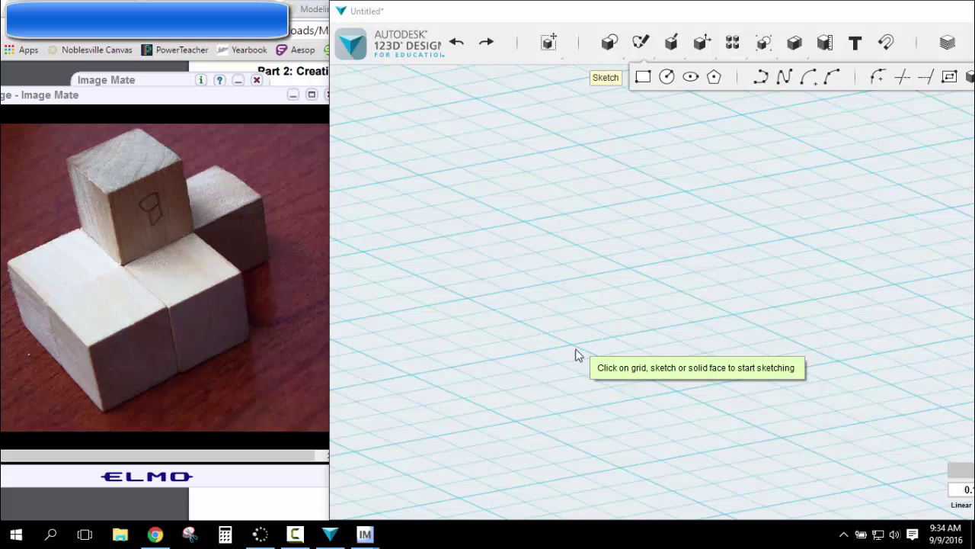
click(577, 356)
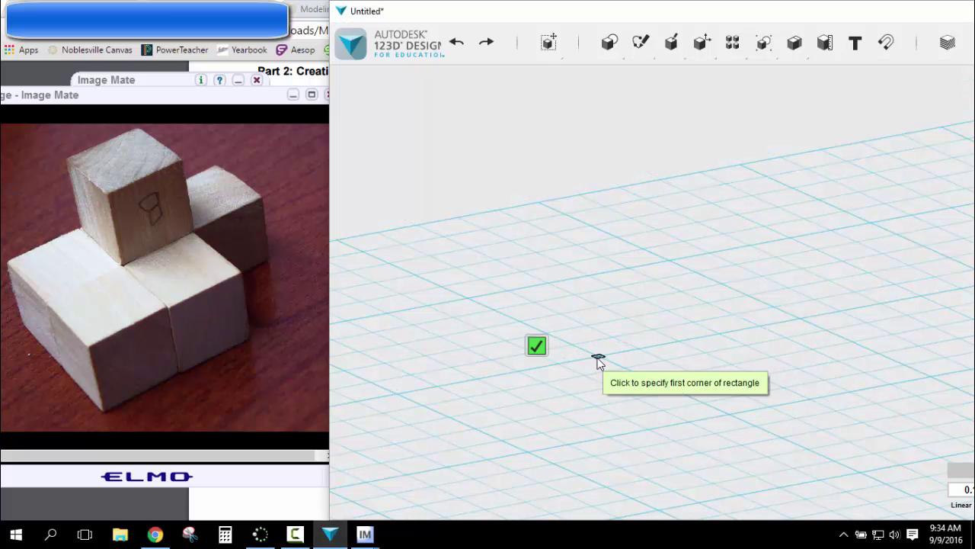
click(599, 357)
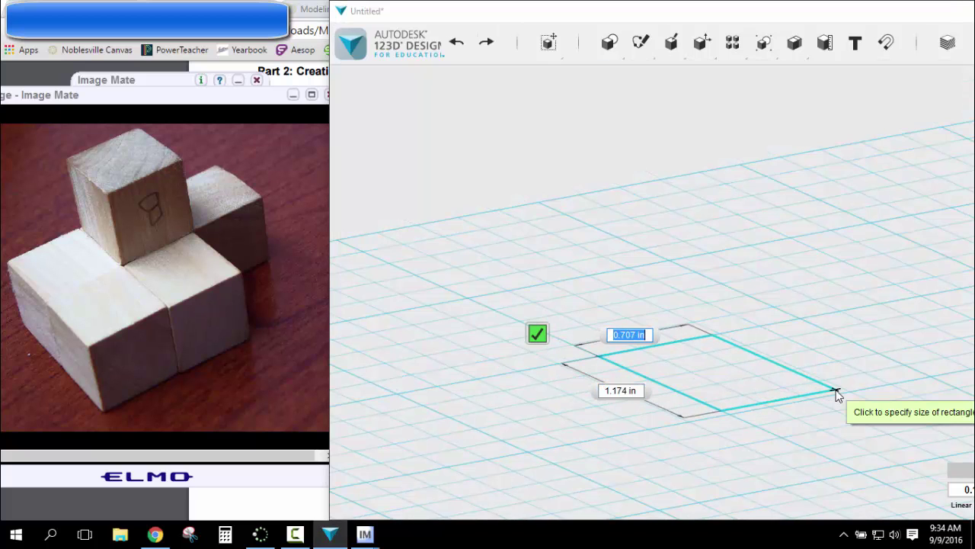
text(2.25)
key(Tab)
text(1)
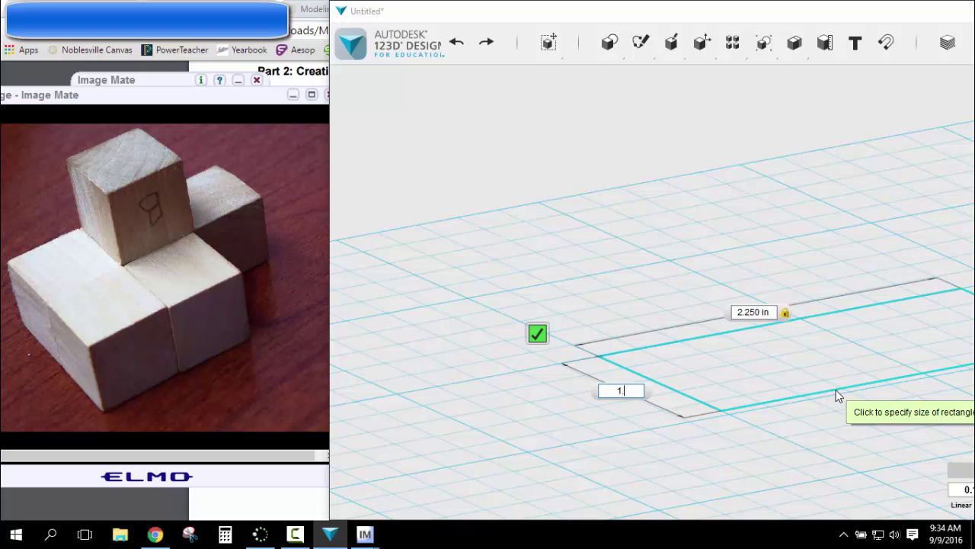
key(Tab)
key(Return)
Extrude the 2.25 by 1.5 in rectangle upward by 1.5 in into a solid block
middle_drag(731, 255, 541, 220)
mouse_move(671, 44)
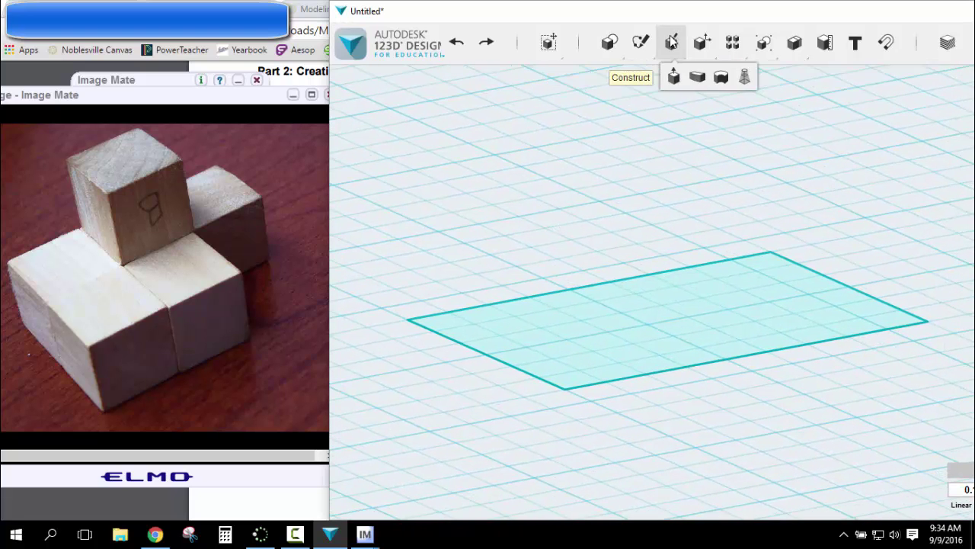
click(674, 79)
click(717, 320)
text(10.)
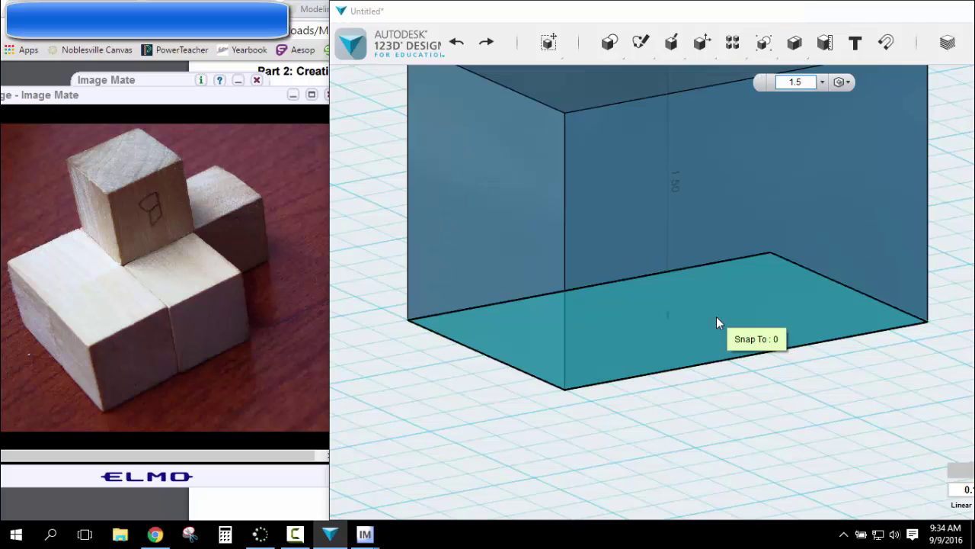
key(Return)
scroll(630, 403, down, 3)
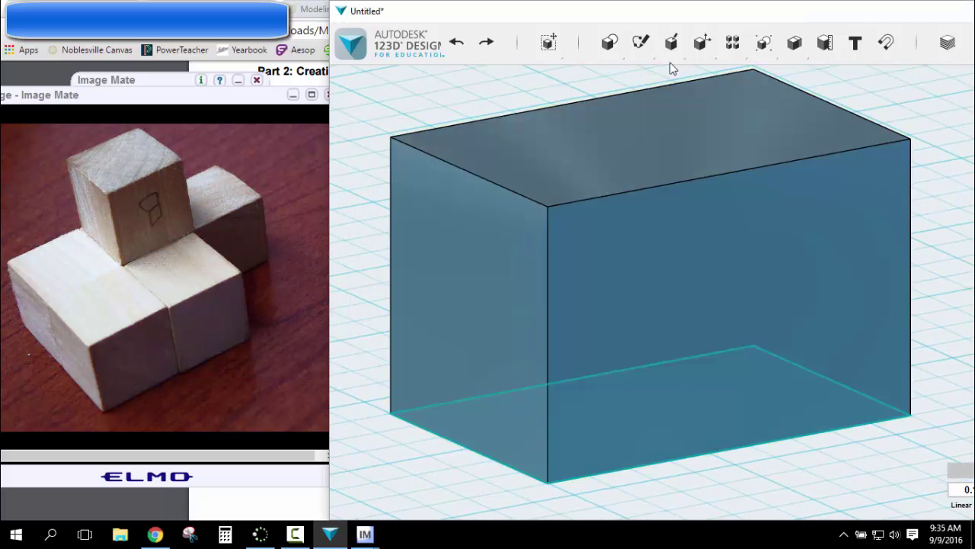
Sketch a 0.75 by 1.5 in rectangle on the block's top face, across its left end from the rear corner
mouse_move(645, 50)
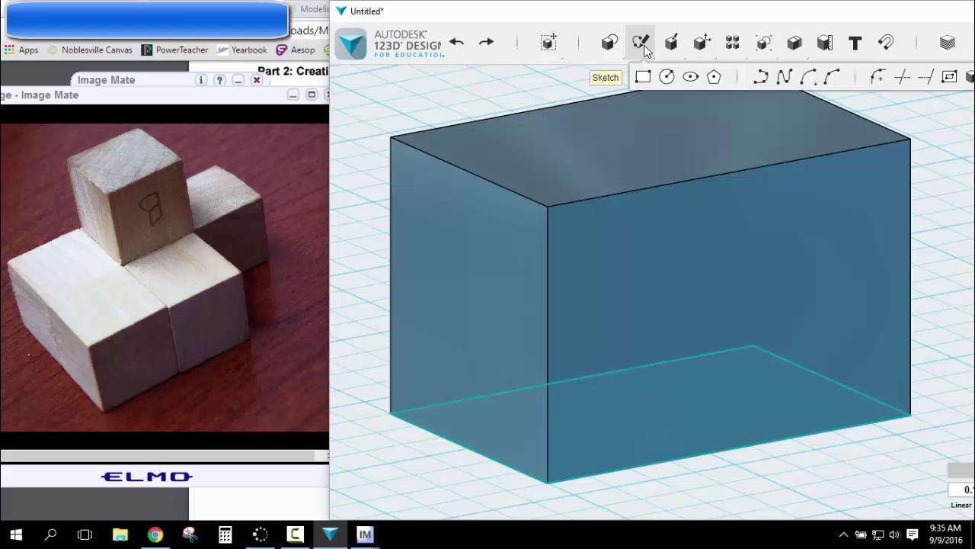
click(642, 77)
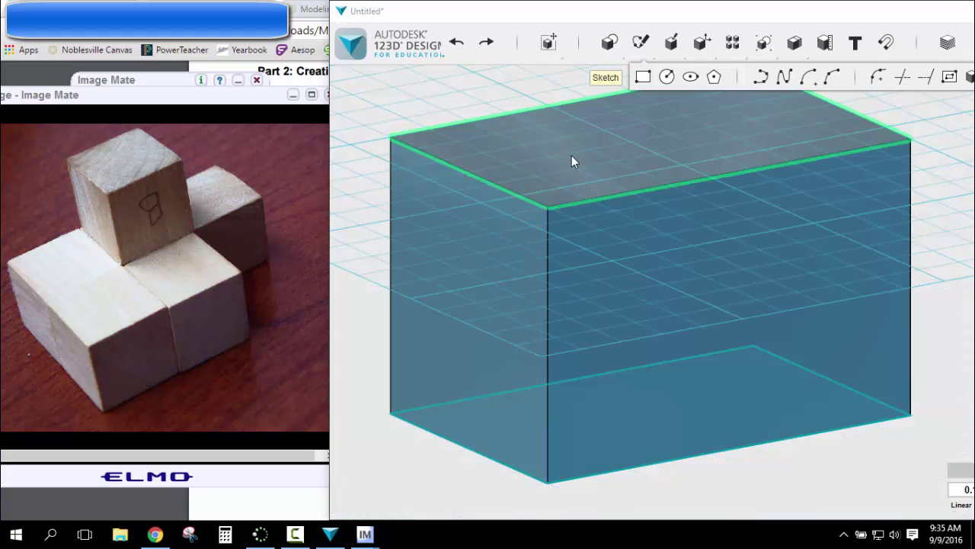
click(571, 156)
click(391, 139)
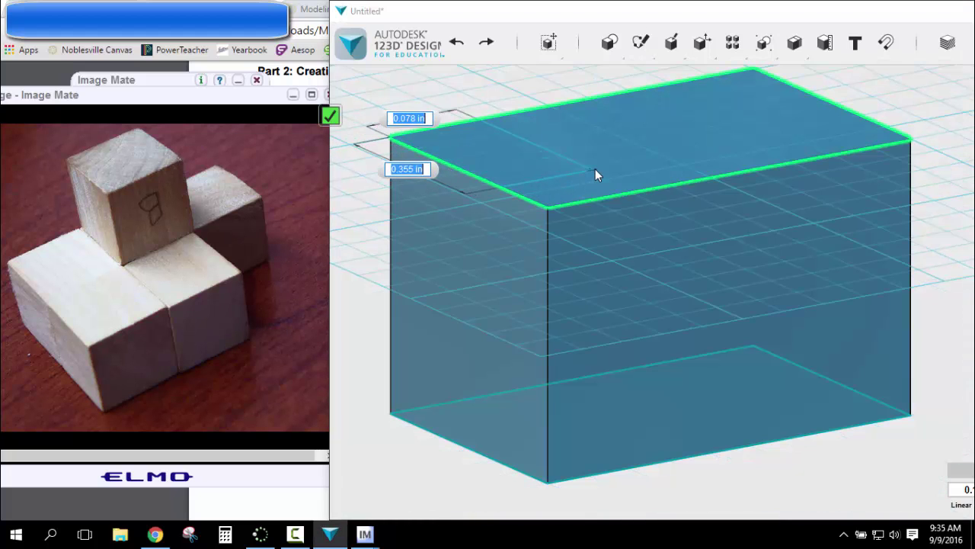
text(0.75)
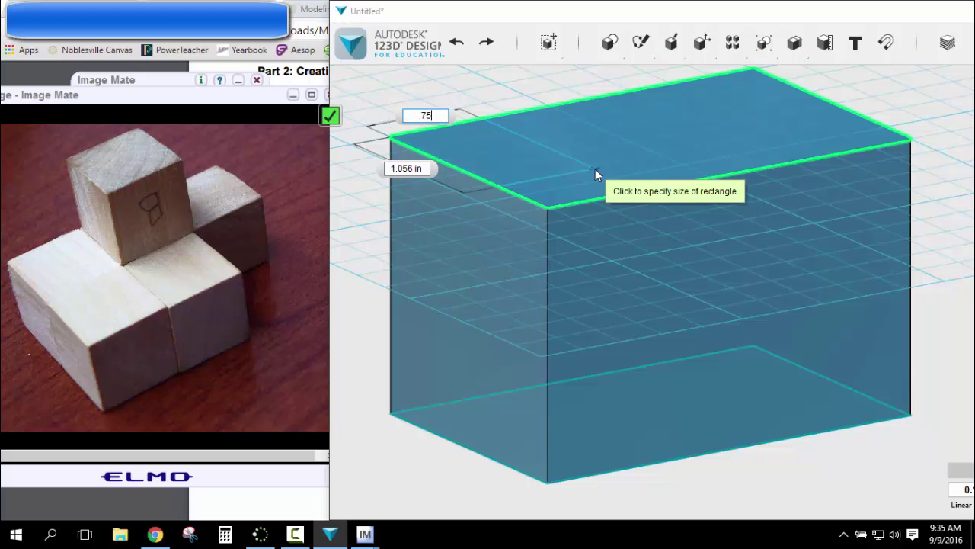
key(Tab)
text(1.5)
key(Return)
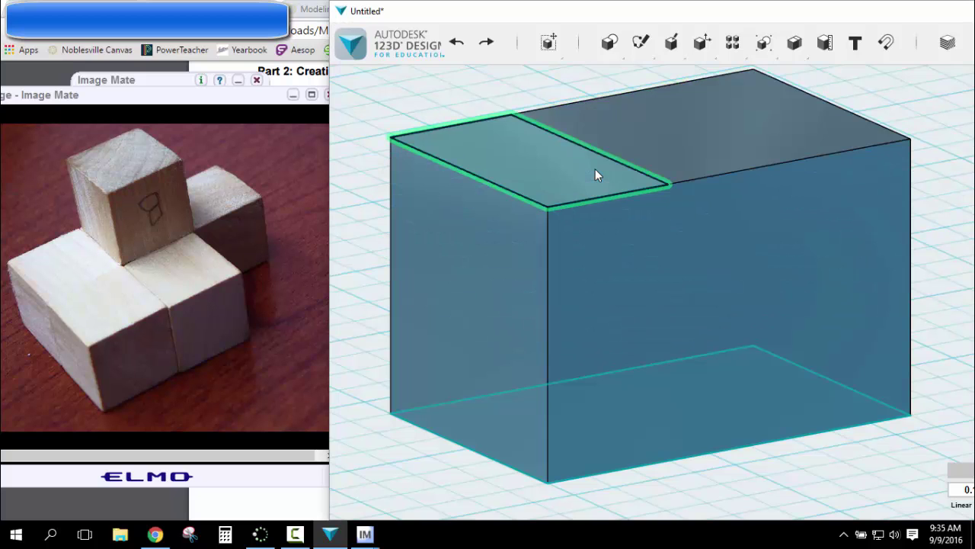
Extrude the left-end rectangle by -0.75 in to cut a step into the block
mouse_move(671, 45)
click(673, 77)
click(562, 174)
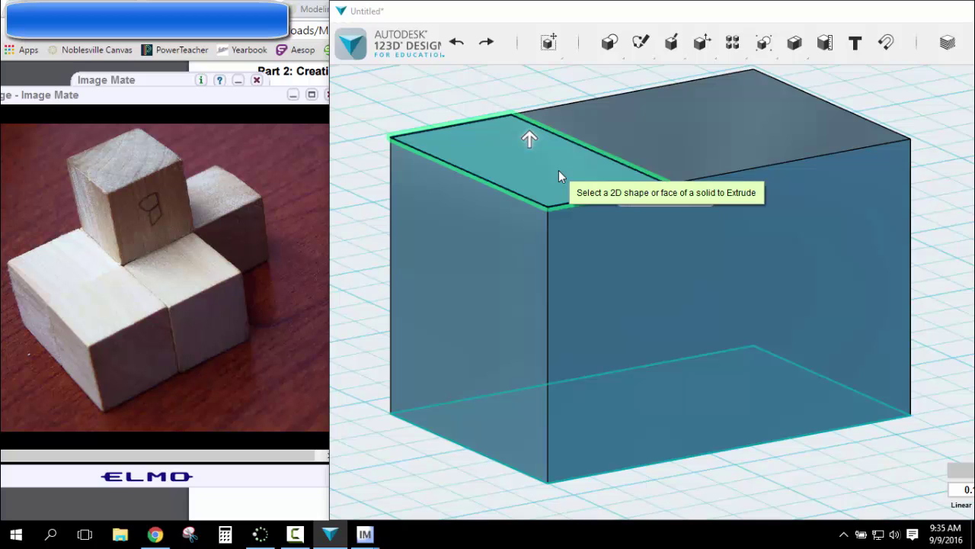
text(-.75)
key(Return)
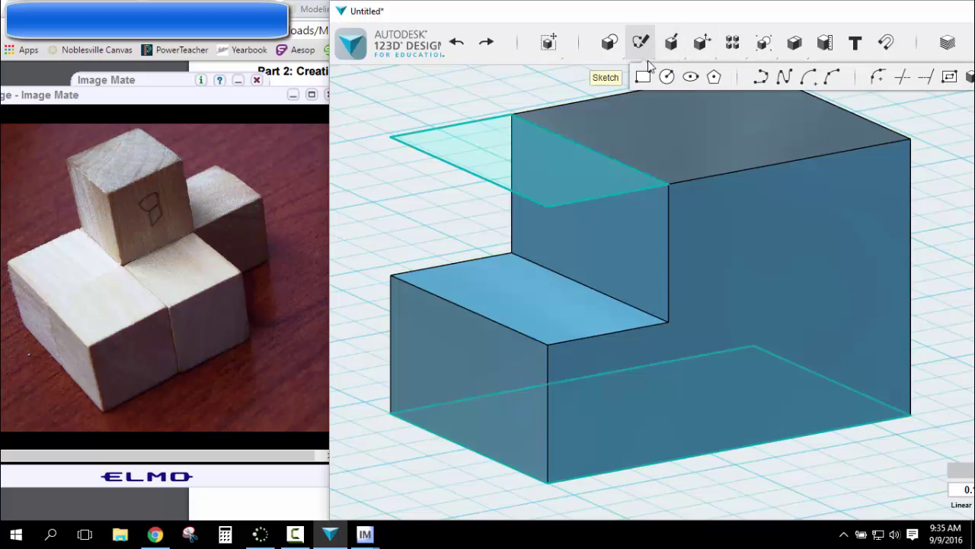
Sketch a 0.75 by 1.5 in rectangle on the remaining top face, across its right end from the rear corner
click(642, 77)
click(763, 131)
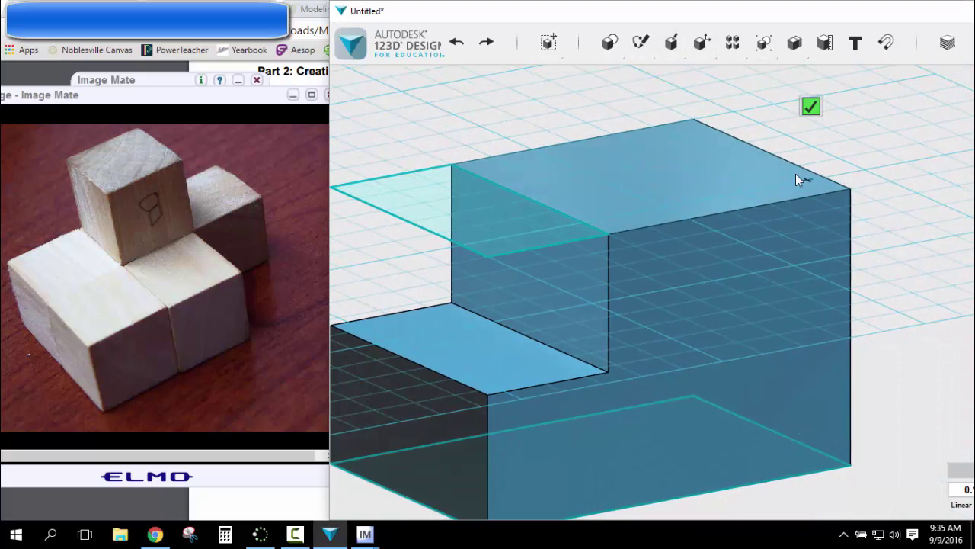
click(693, 120)
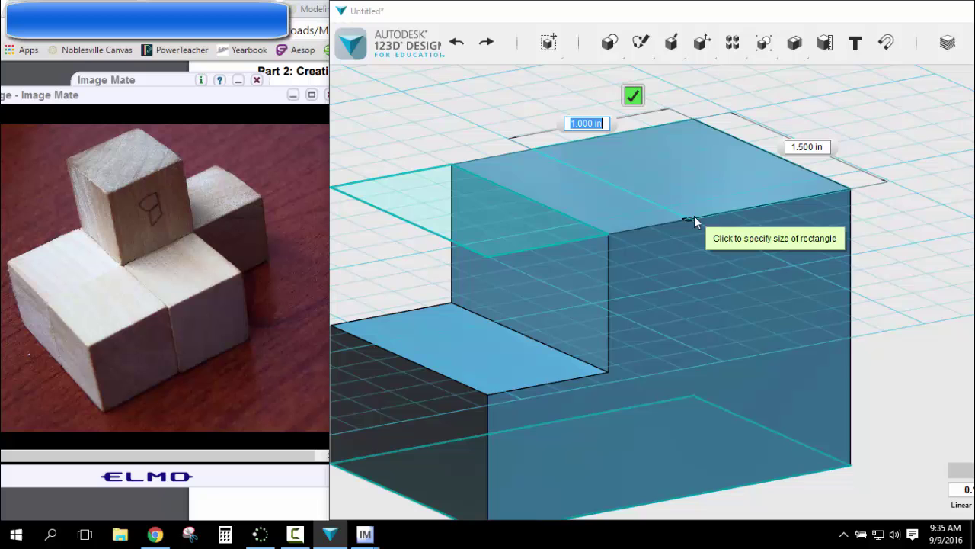
text(.75)
key(Tab)
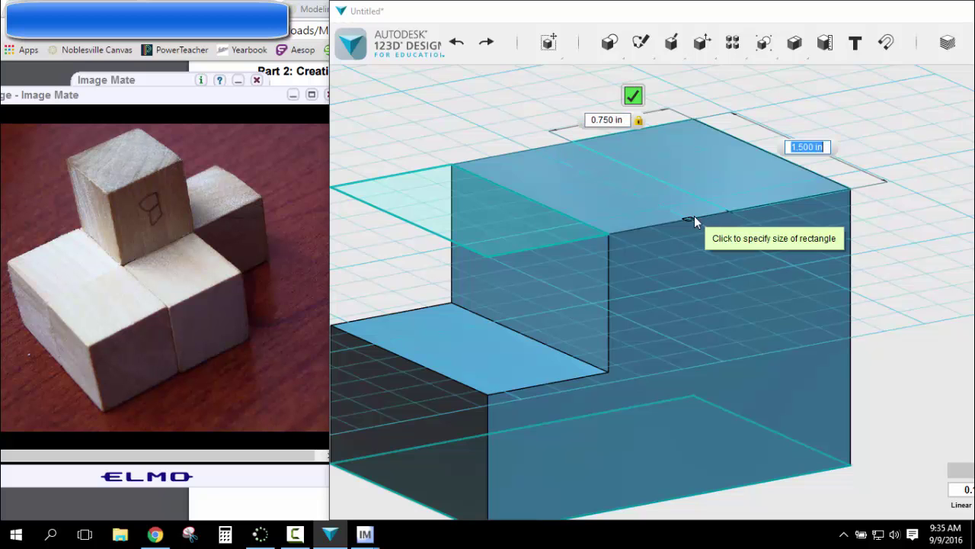
text(1.5)
key(Tab)
key(Return)
Extrude the right-end rectangle by -0.75 in to cut a matching step into the block
mouse_move(672, 42)
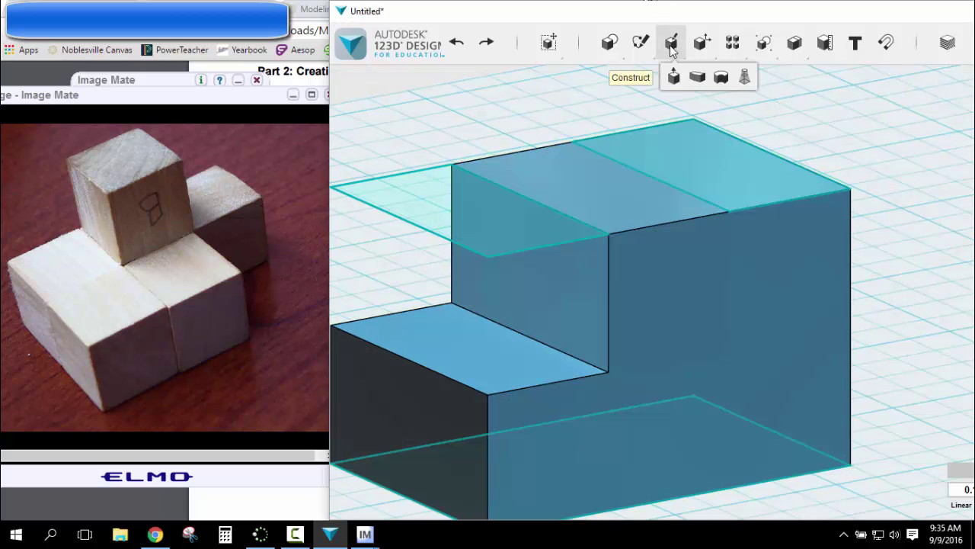
click(673, 77)
click(674, 151)
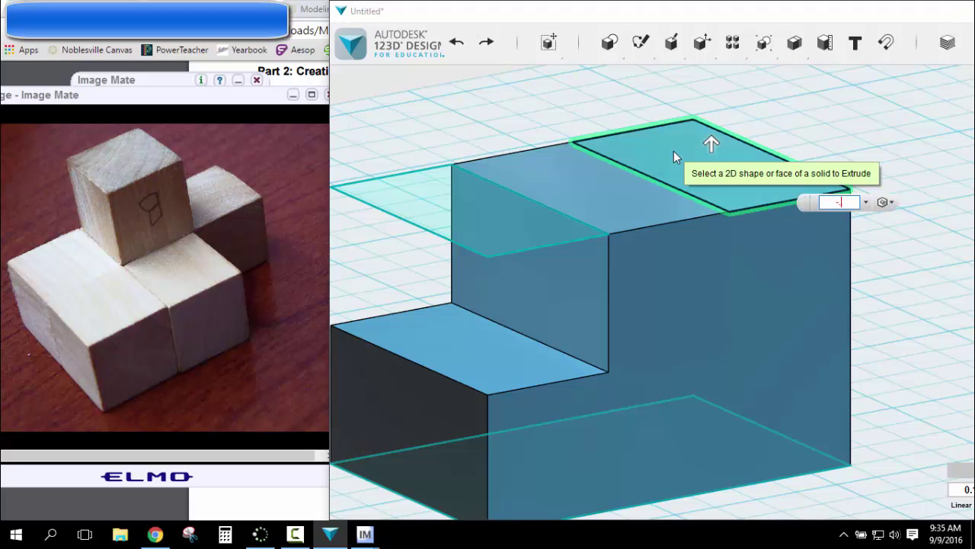
text(-.75)
key(Return)
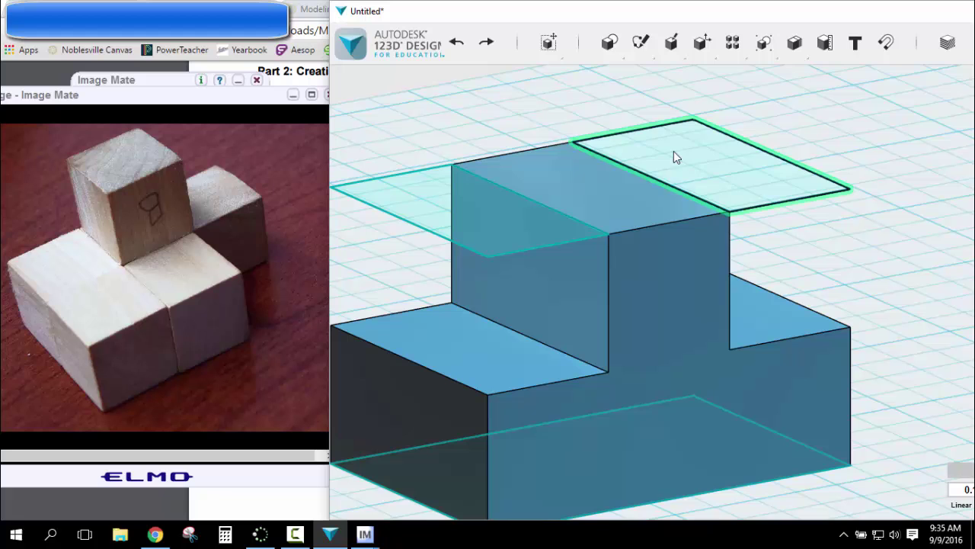
Sketch a 0.75 by 0.75 in square on the raised middle section's top face, starting at its front left corner
mouse_move(660, 44)
click(642, 76)
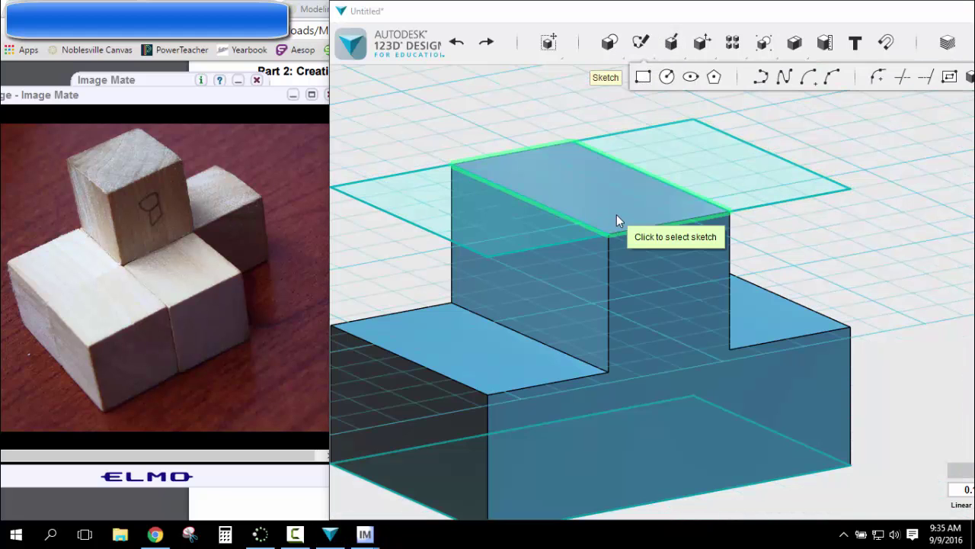
click(616, 217)
click(609, 236)
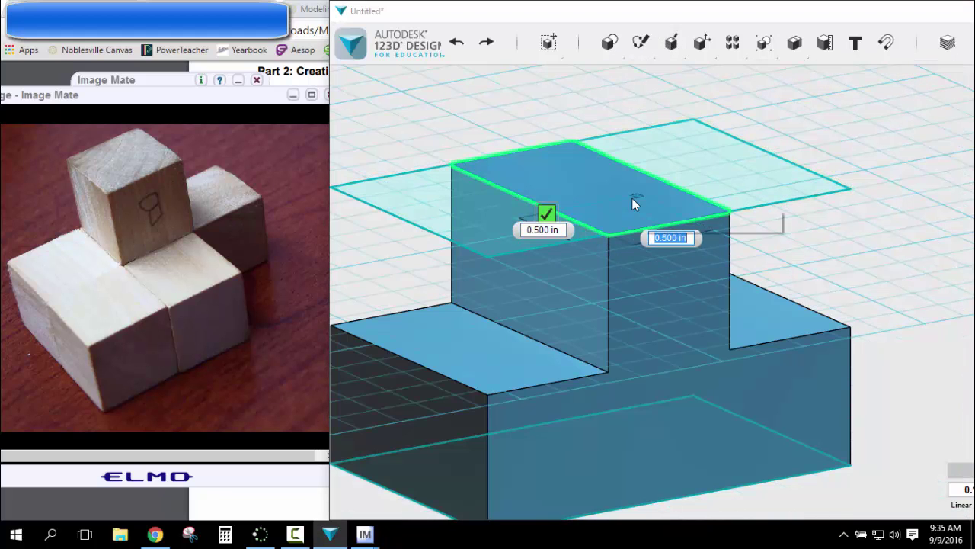
text(.75)
key(Tab)
text(.75)
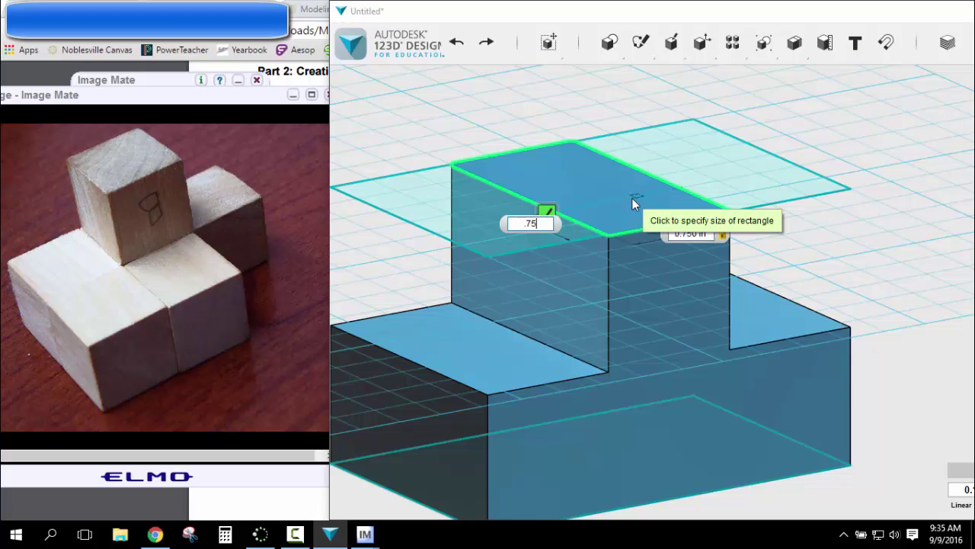
key(Return)
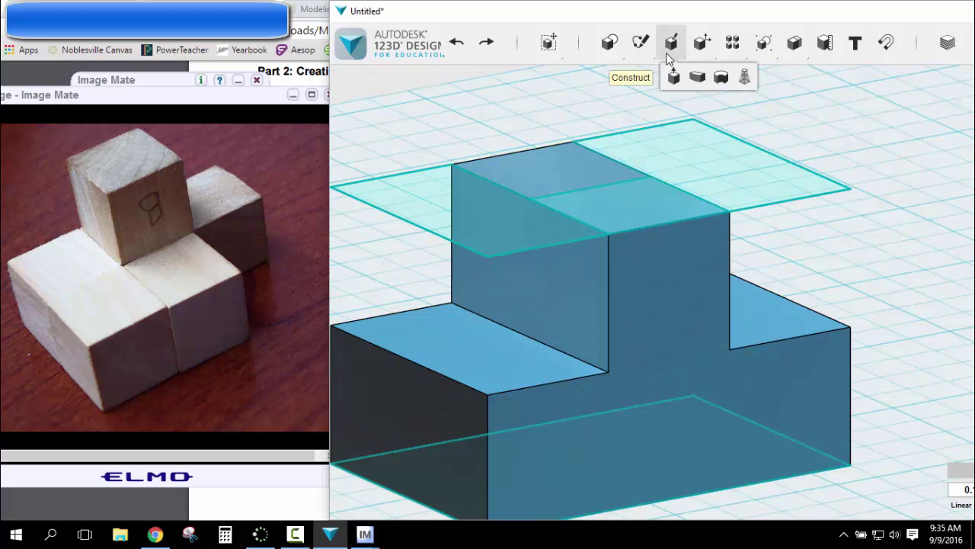
Extrude the front square by -0.75 in to remove the front half of the raised section
click(634, 206)
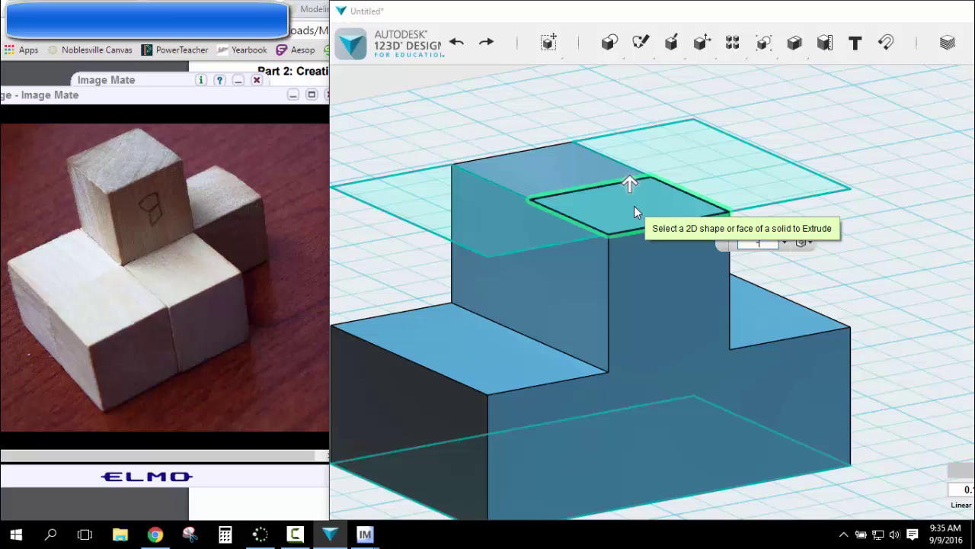
text(-.75)
key(Return)
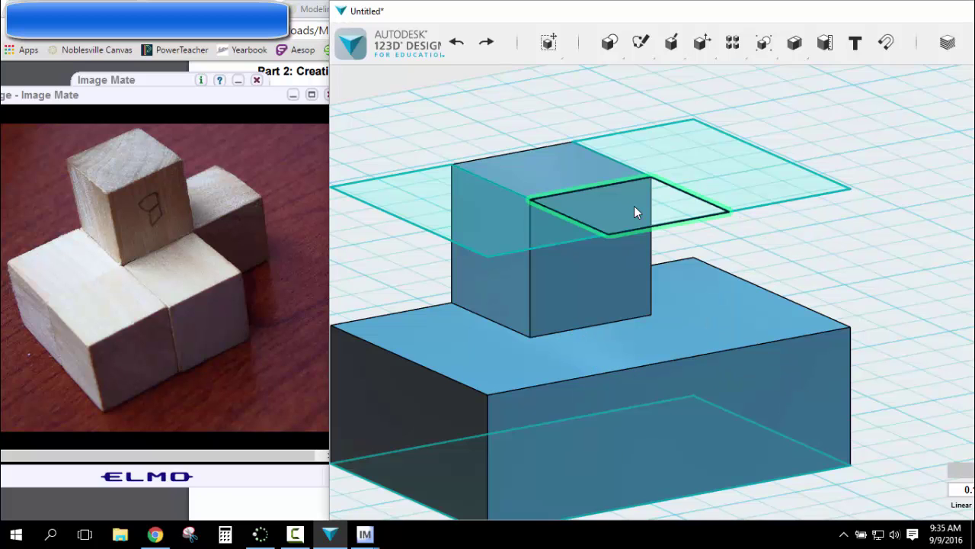
click(735, 323)
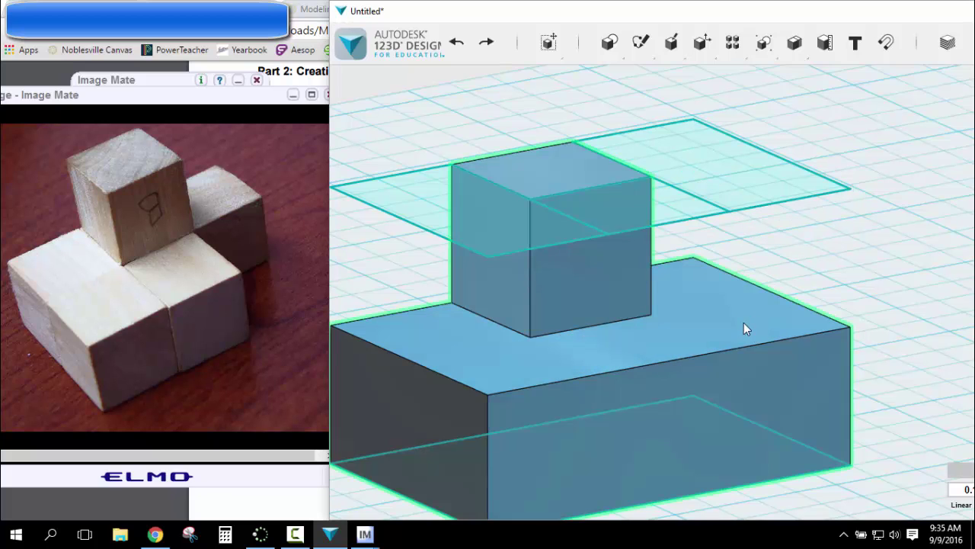
Sketch a 0.75 by 0.75 in square on the base's upper face, starting at its front right corner
mouse_move(637, 55)
click(643, 77)
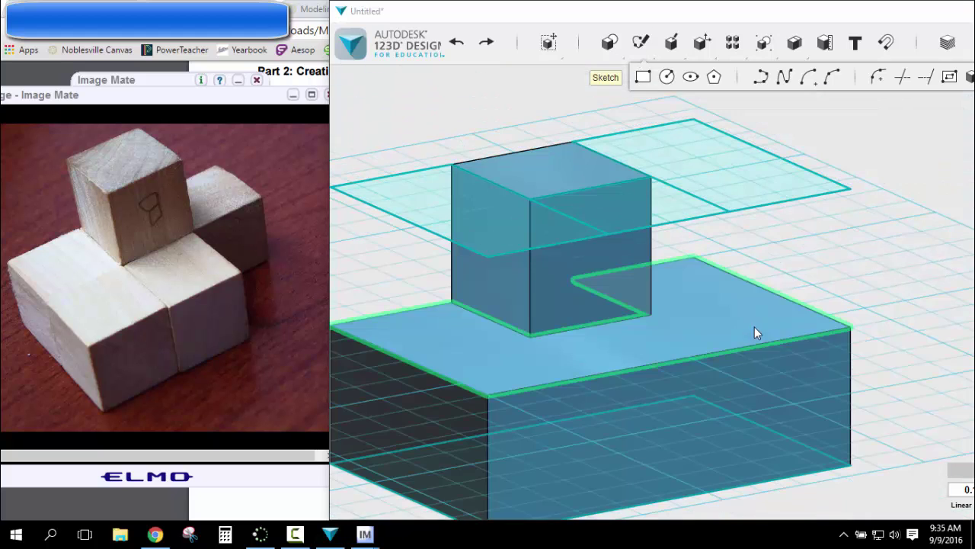
click(724, 323)
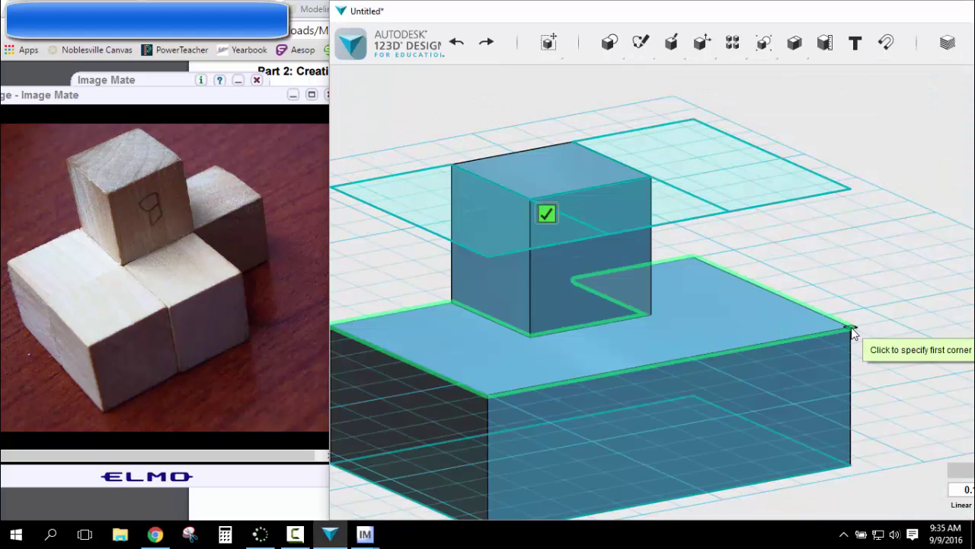
click(851, 330)
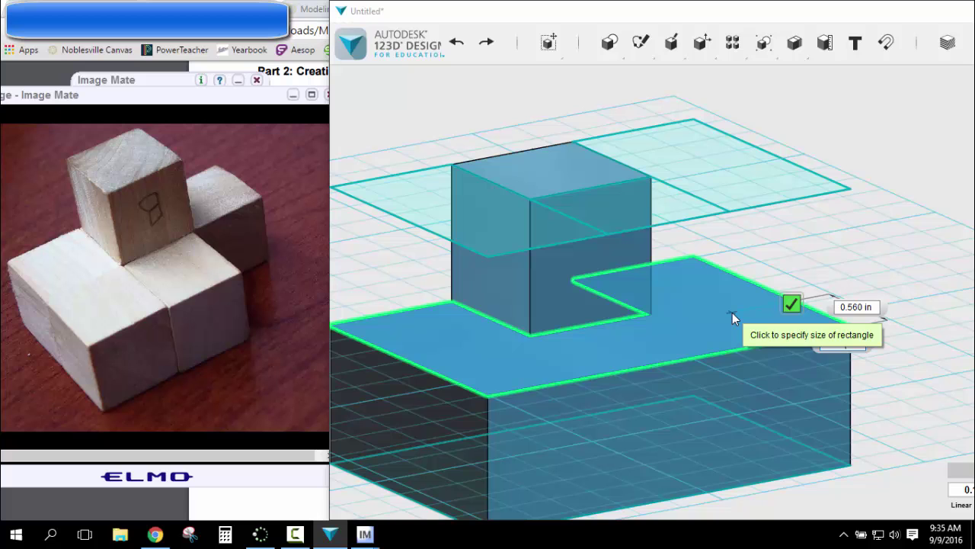
text(.75)
key(Tab)
key(Return)
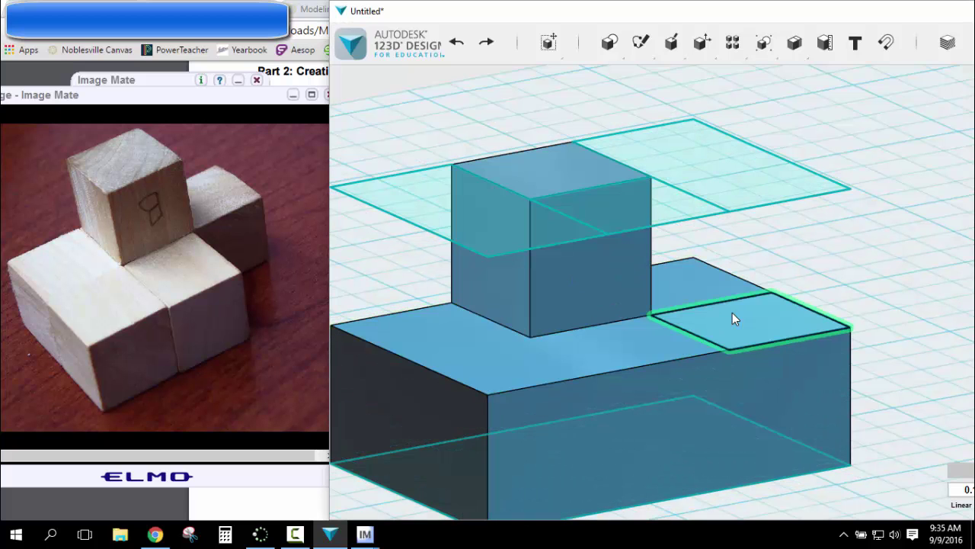
Extrude the square at the base's front right corner by -0.75 in to cut that corner away
mouse_move(674, 45)
click(677, 74)
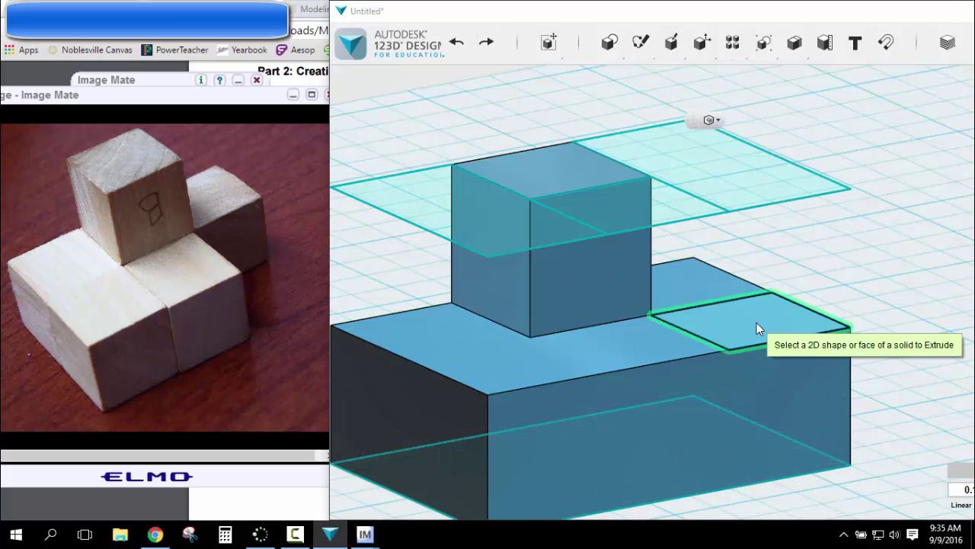
click(756, 323)
text(-.75)
key(Return)
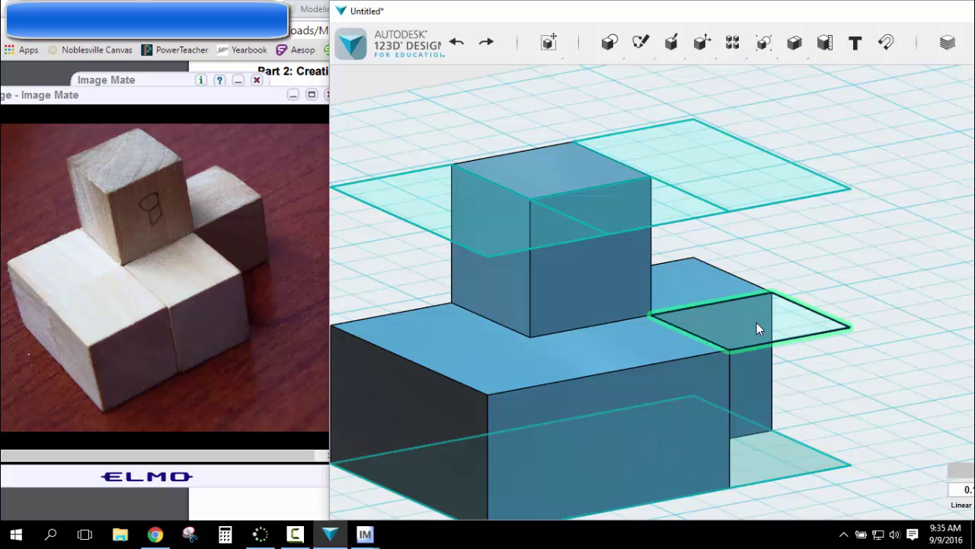
Move the solid clear of the leftover sketches and delete all of those sketches
scroll(858, 236, down, 3)
scroll(858, 239, down, 2)
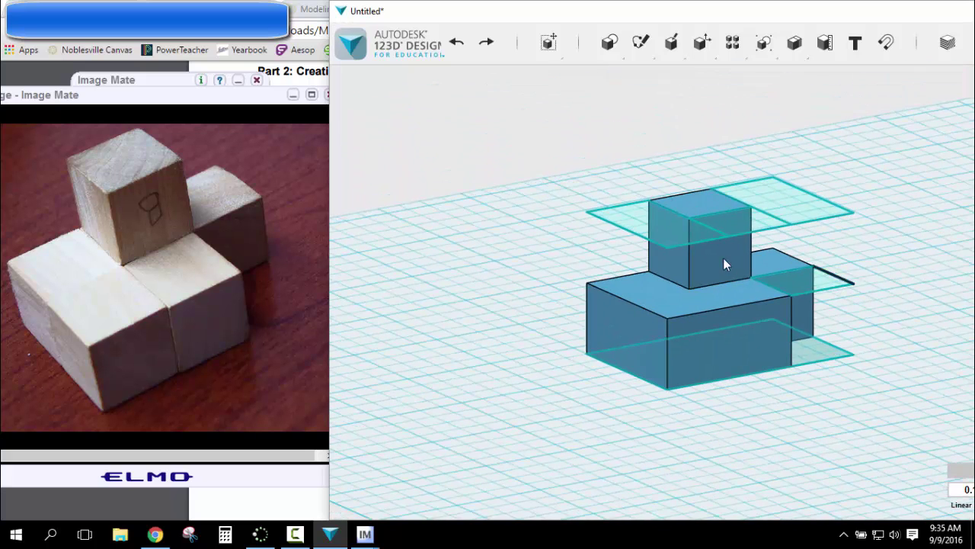
scroll(725, 255, down, 4)
mouse_move(712, 258)
mouse_down()
mouse_move(526, 255)
mouse_move(555, 285)
mouse_up()
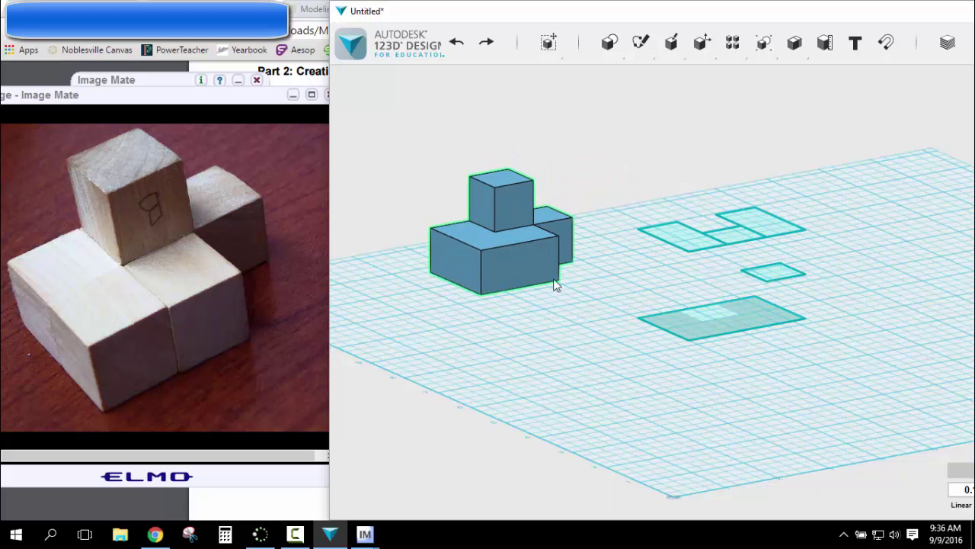
drag(831, 210, 625, 348)
key(Delete)
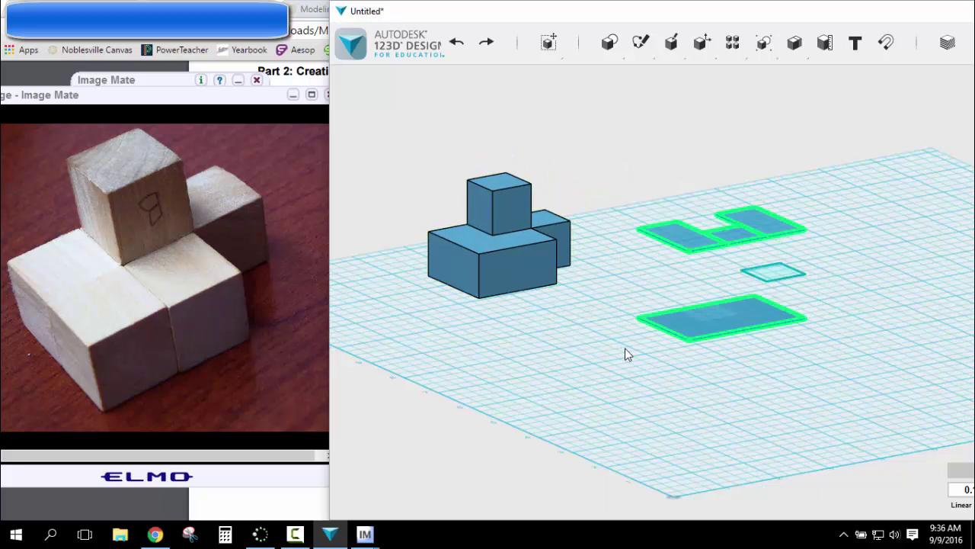
Move the solid back to the middle of the grid, and delete it to clear the workspace
drag(519, 253, 653, 357)
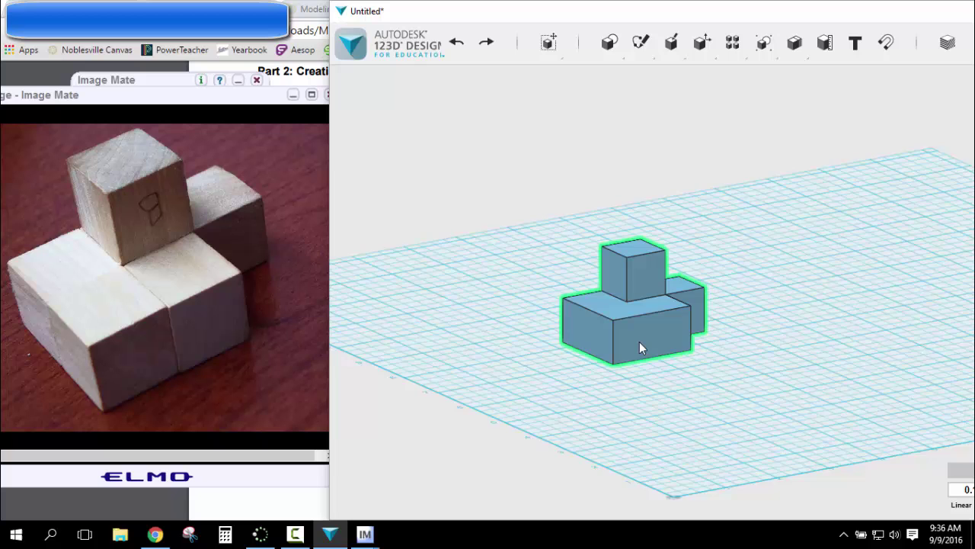
scroll(637, 342, up, 5)
click(878, 321)
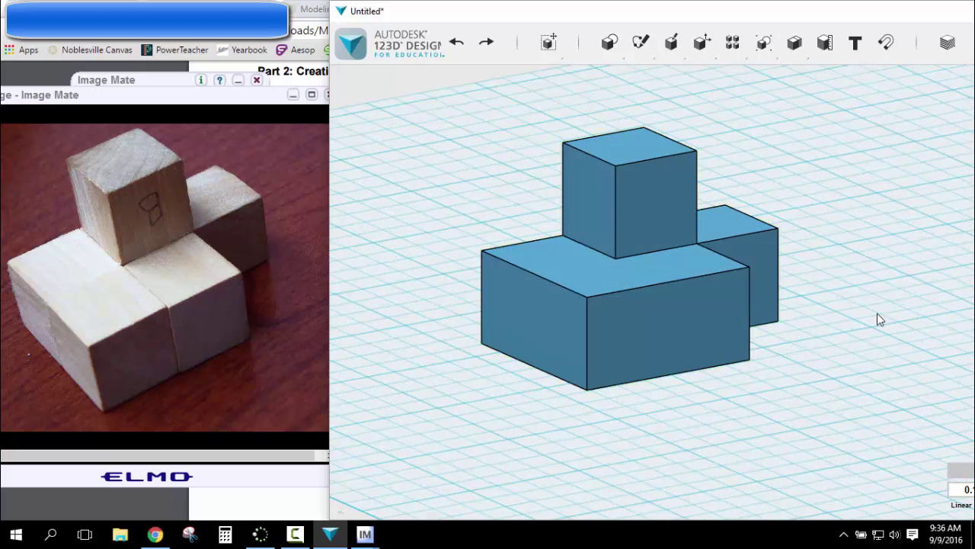
click(728, 296)
key(Delete)
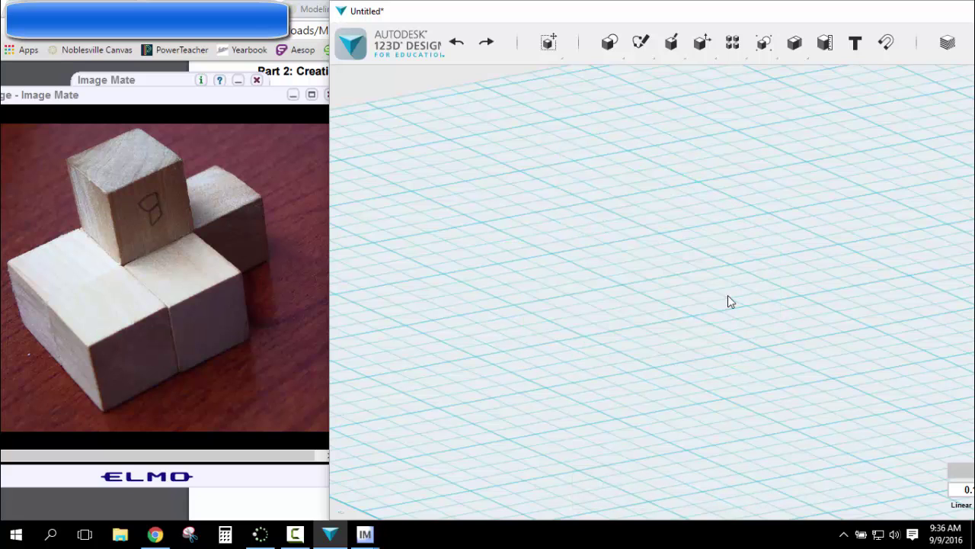
mouse_move(610, 41)
click(612, 77)
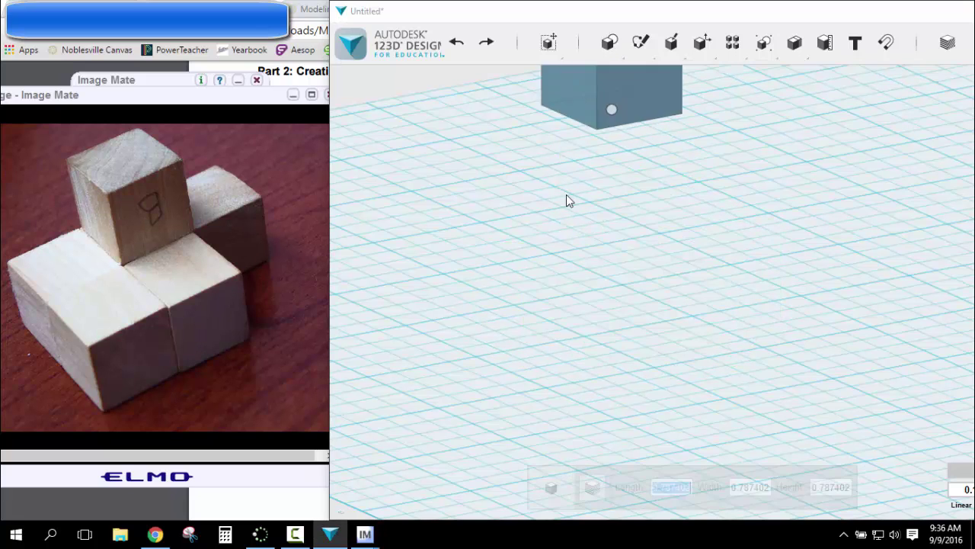
text(.75)
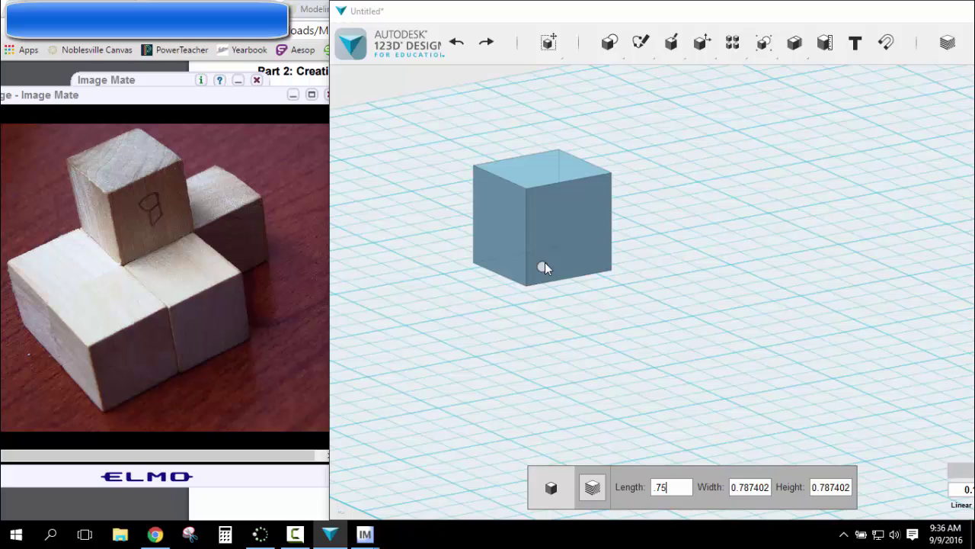
click(545, 263)
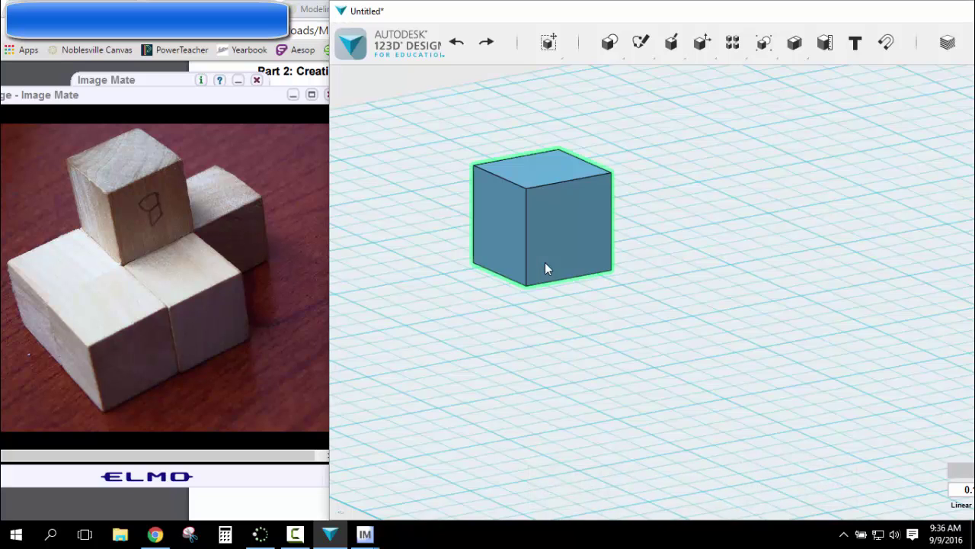
key(ctrl+z)
Place a box primitive on the grid with length, width and height of 0.75 in each
mouse_move(621, 44)
click(613, 77)
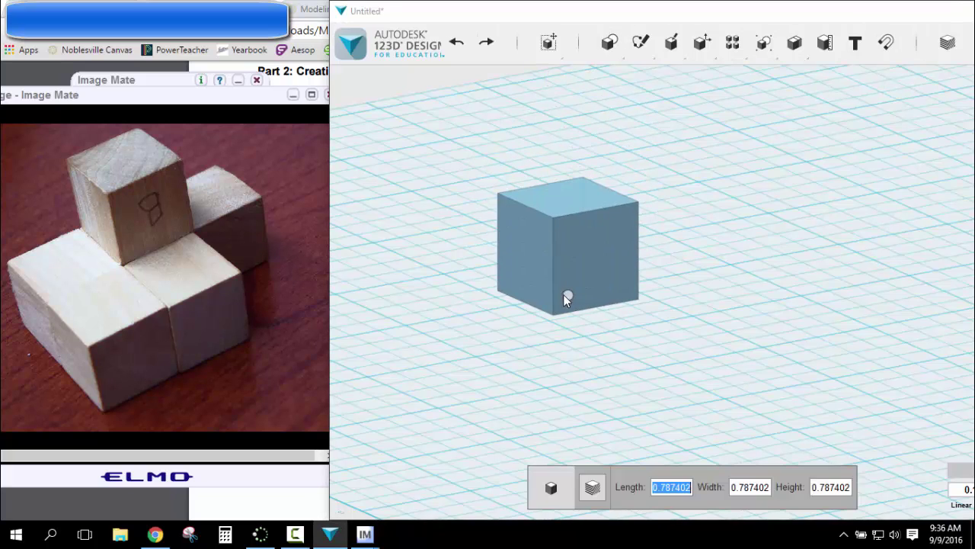
text(75)
key(Tab)
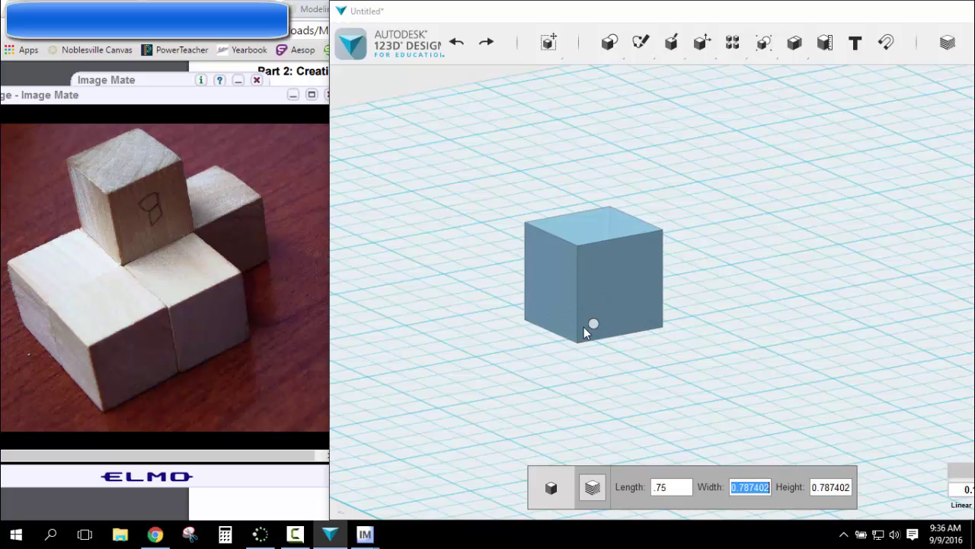
text(.75)
key(Tab)
text(.75)
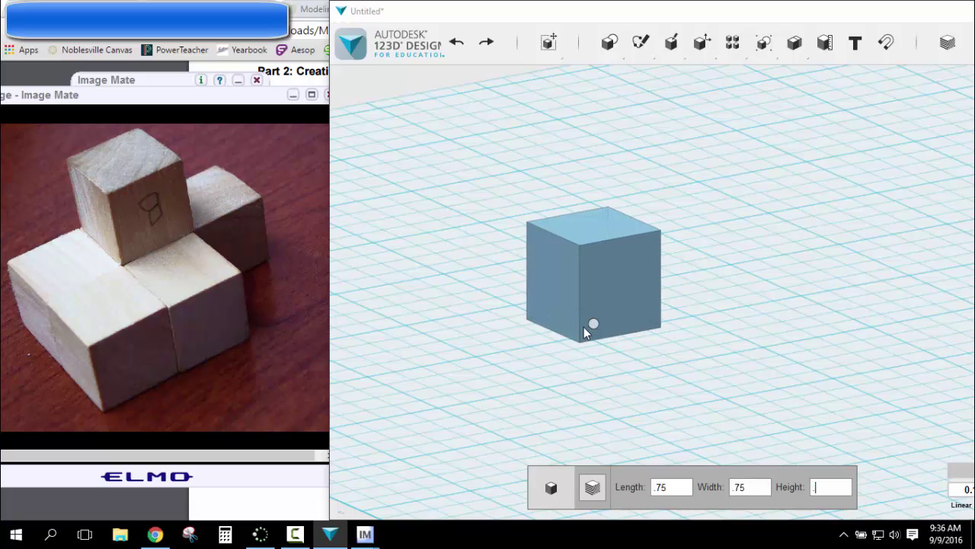
key(Return)
click(692, 254)
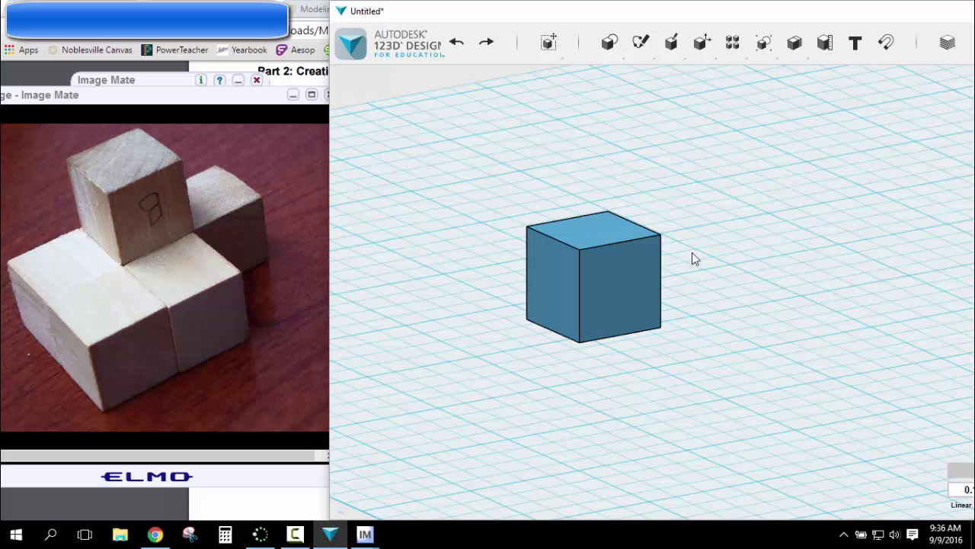
Duplicate the cube and move the copy sideways along the grid, clear of the original's right side
click(599, 266)
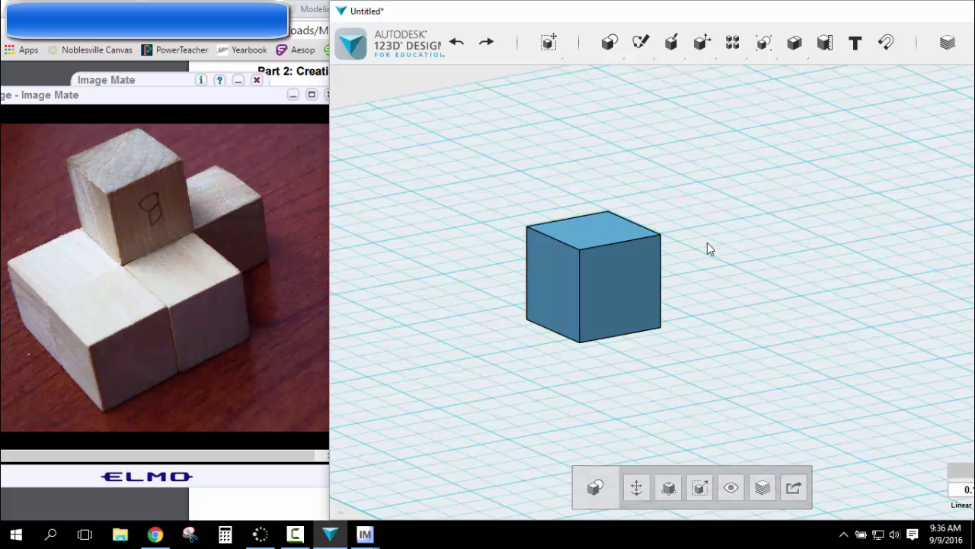
key(ctrl+t)
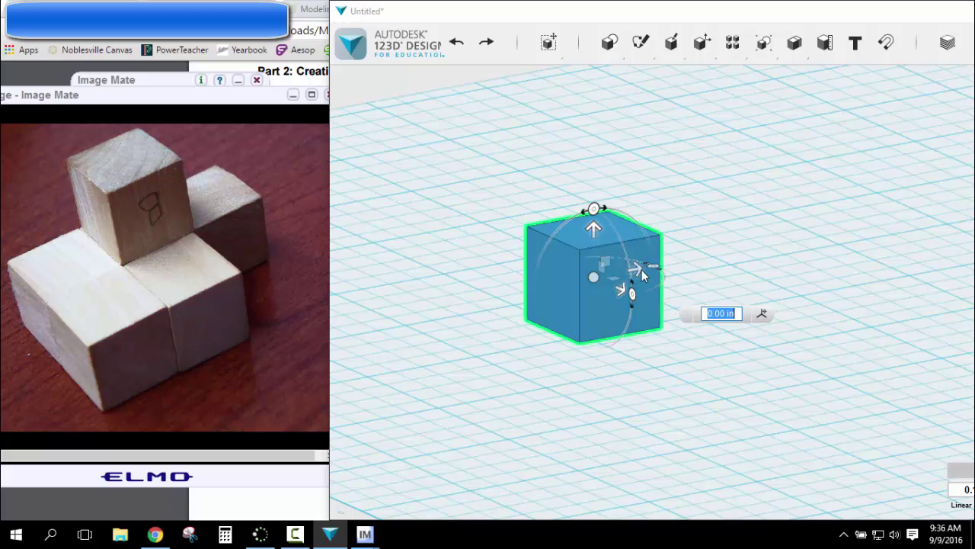
drag(640, 267, 762, 230)
click(822, 204)
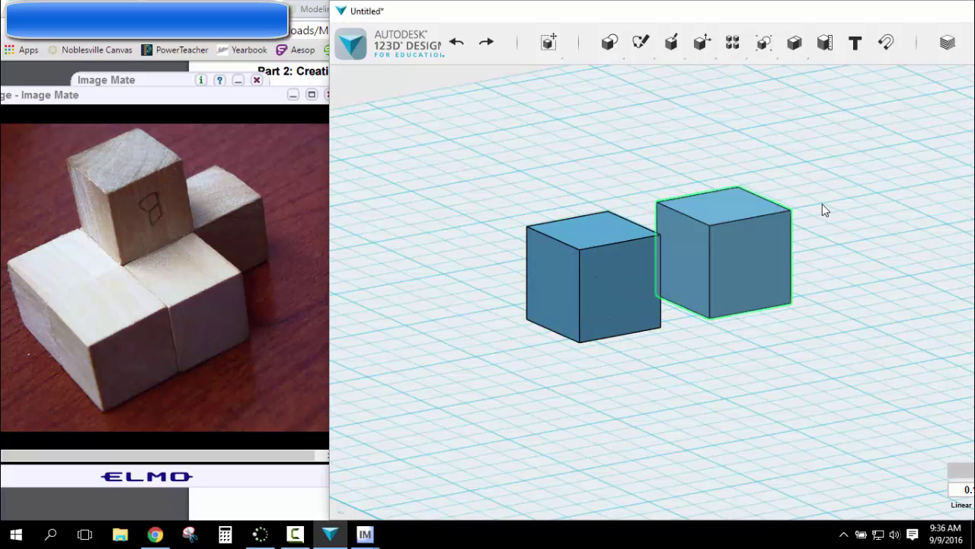
Duplicate both cubes together and move the new pair forward along the grid, in front of the originals
click(733, 261)
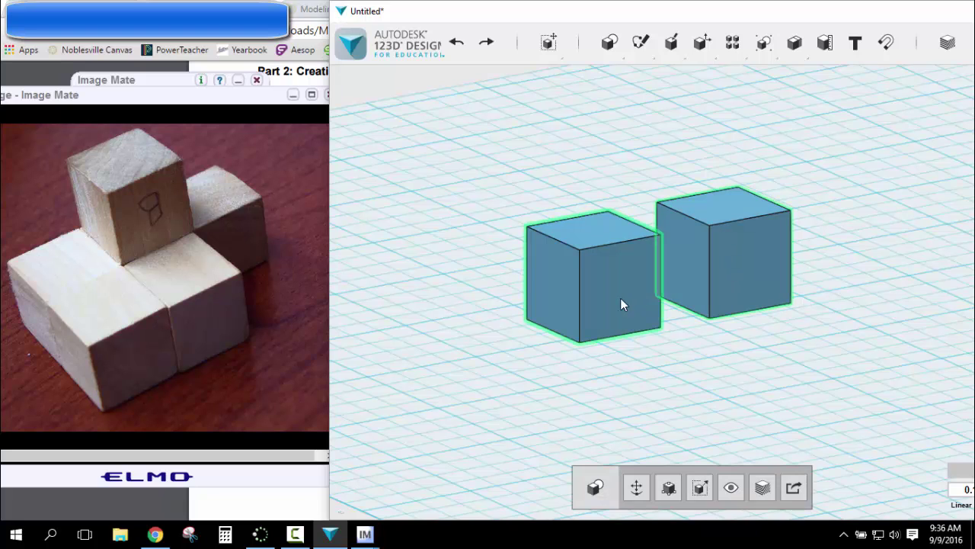
shift+click(621, 300)
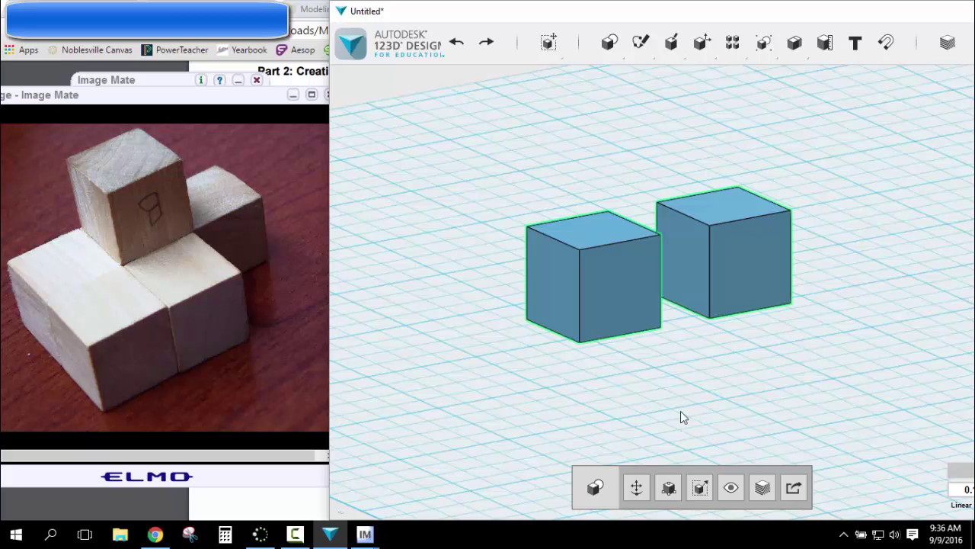
key(ctrl+t)
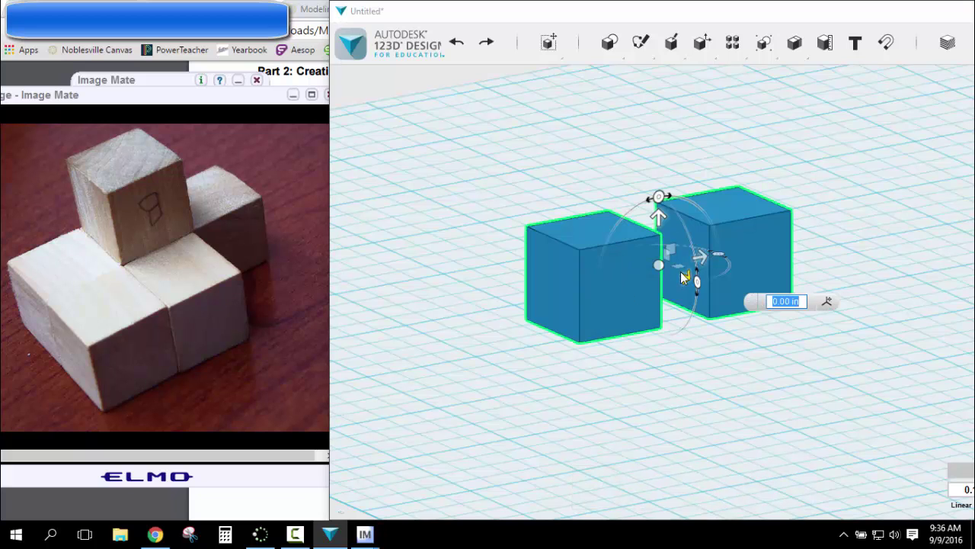
drag(683, 274, 805, 349)
click(564, 465)
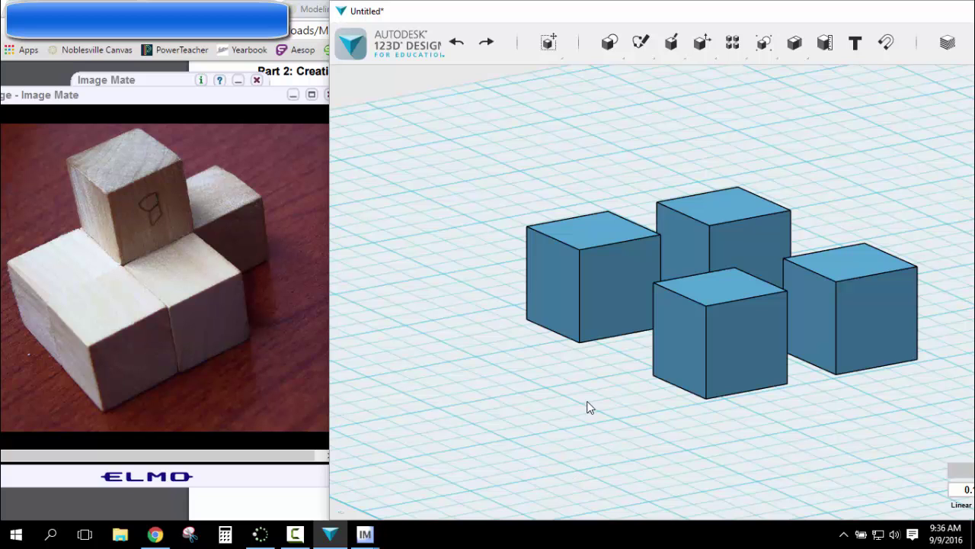
Paste another copy of the cube pair and move it behind the original two cubes
key(ctrl+v)
drag(687, 277, 514, 177)
click(736, 175)
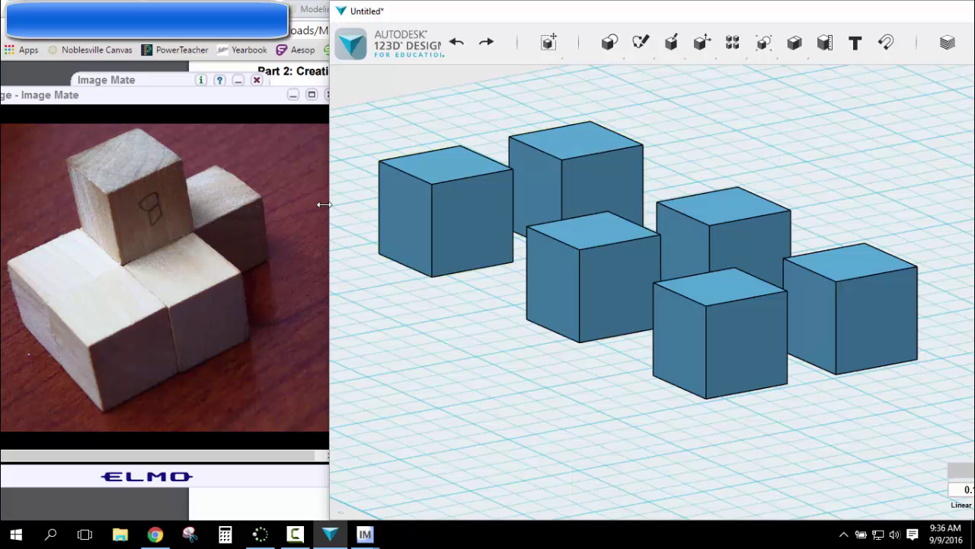
click(592, 183)
key(Delete)
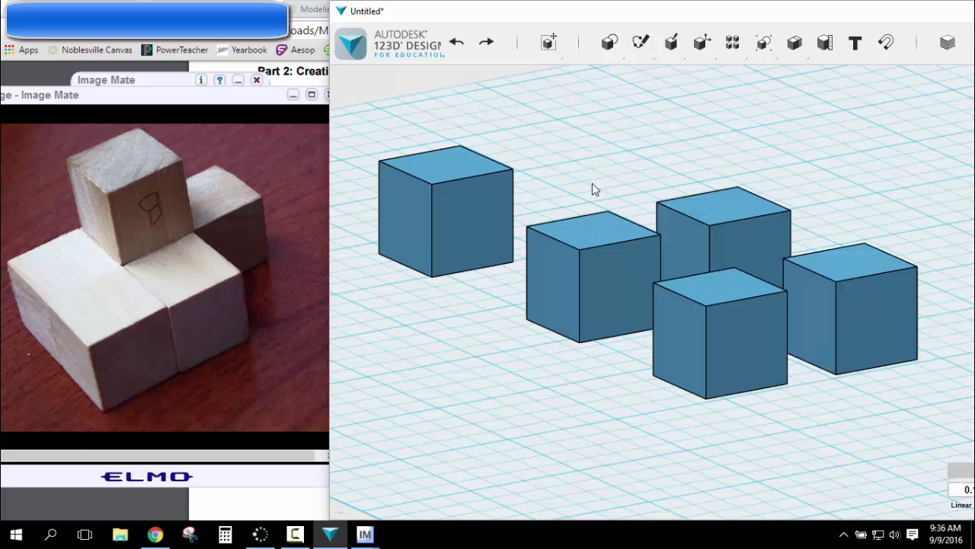
key(ctrl+z)
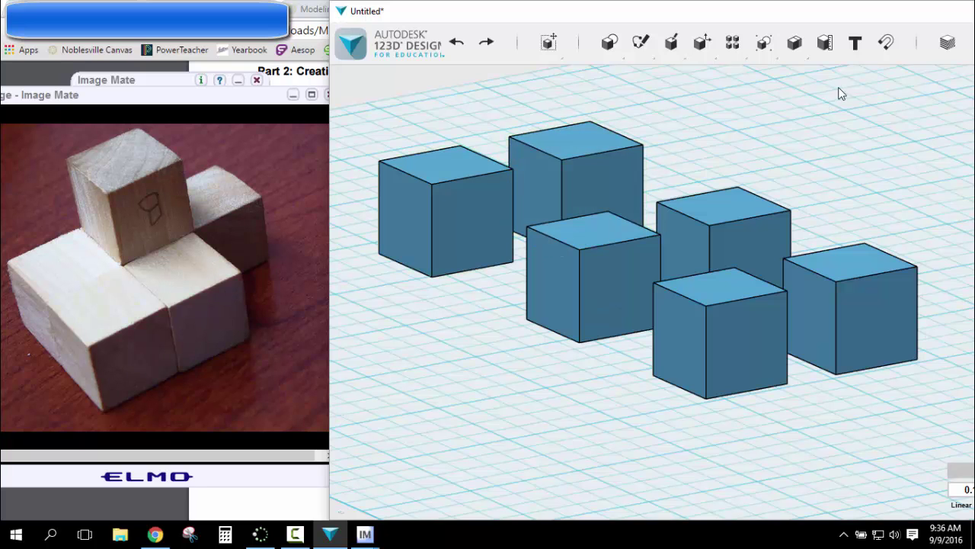
Snap one rear cube against the front face of the other, and snap a third cube to the back cube's right side
click(547, 184)
click(459, 219)
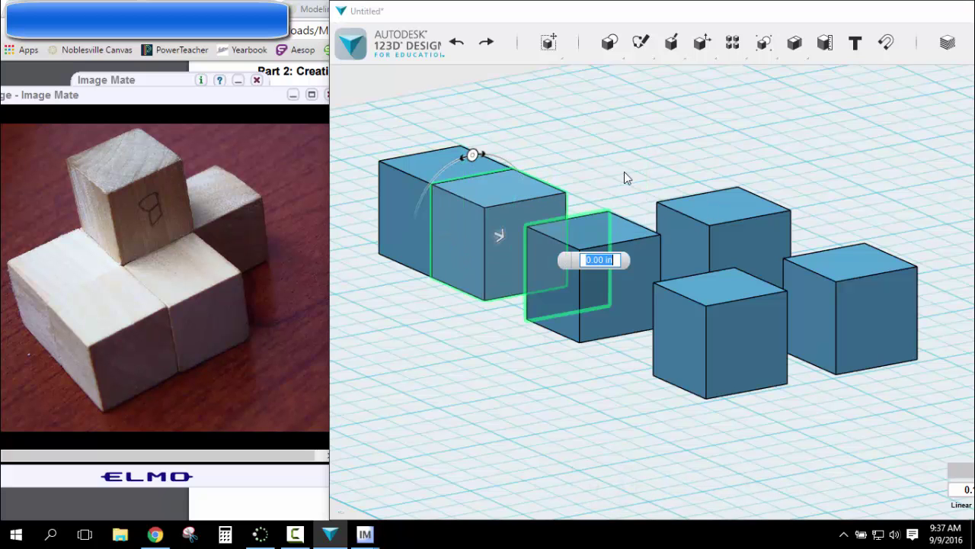
middle_drag(646, 163, 572, 169)
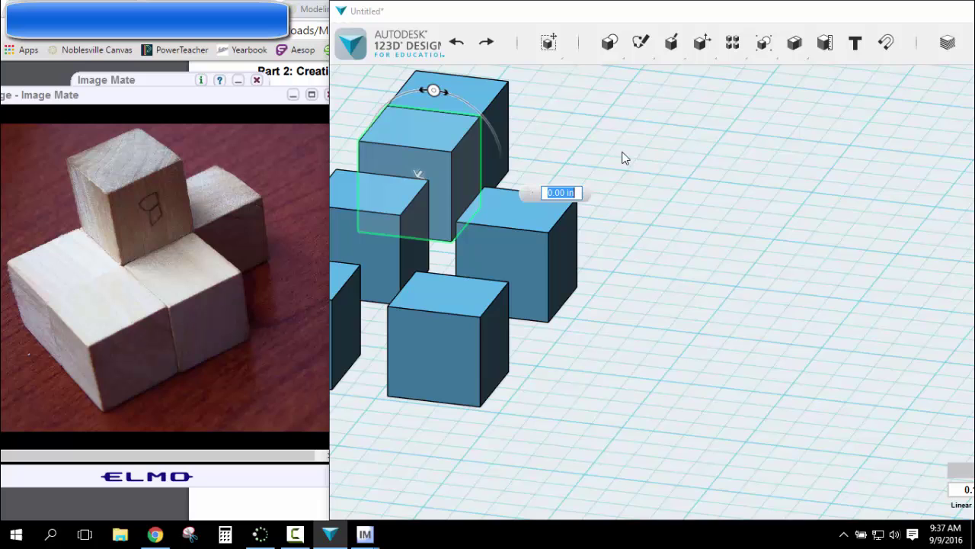
click(886, 42)
click(421, 225)
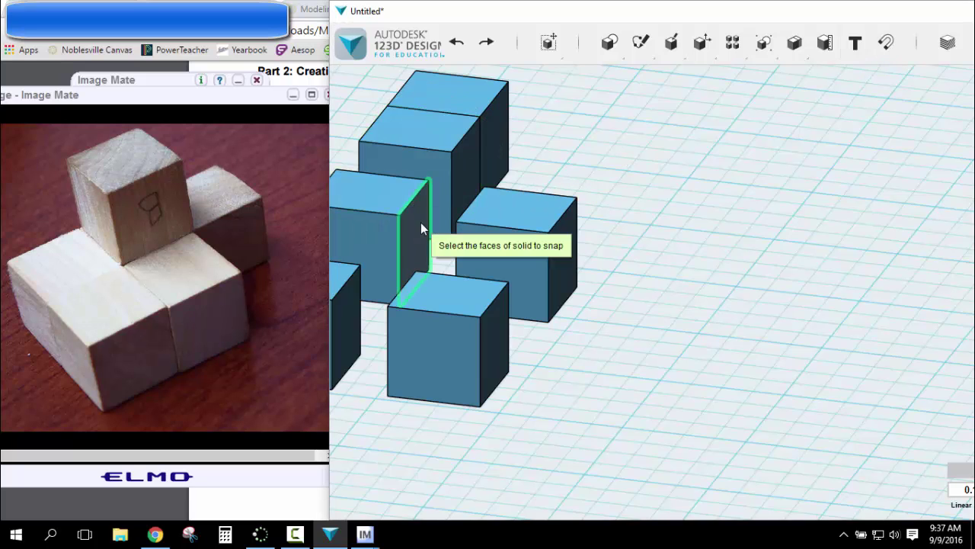
click(496, 148)
click(664, 224)
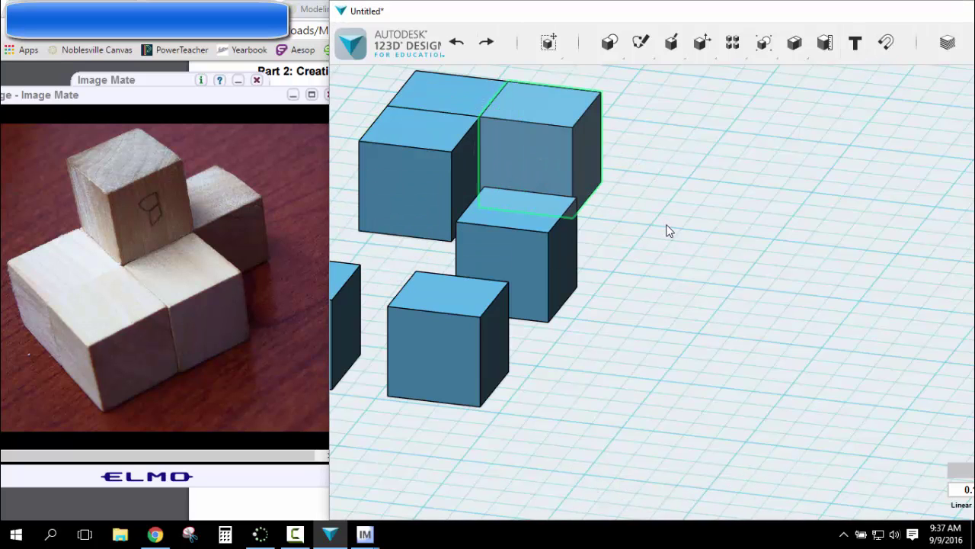
Snap a fourth cube into the 2 by 2 base's open corner, and a fifth to the right side of its back right cube
click(886, 47)
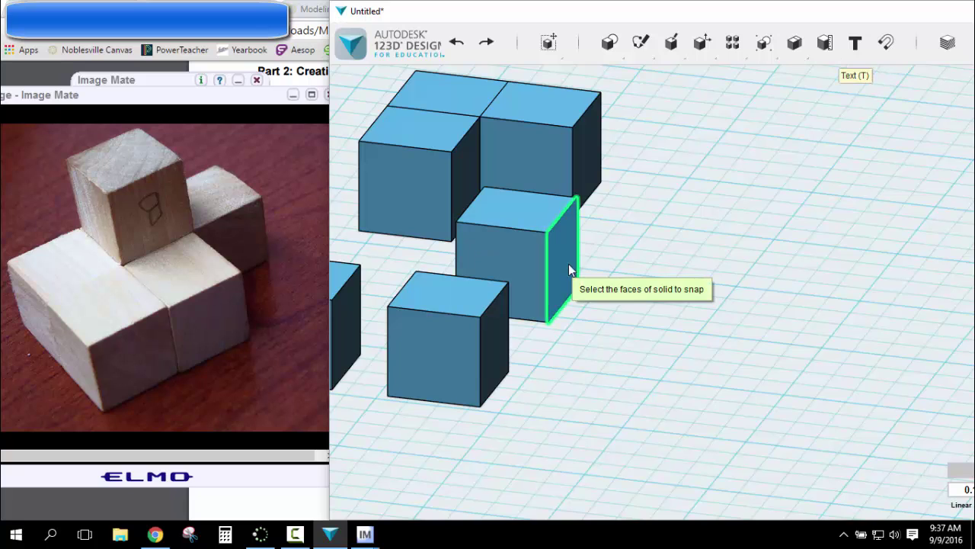
click(569, 264)
click(472, 180)
click(613, 315)
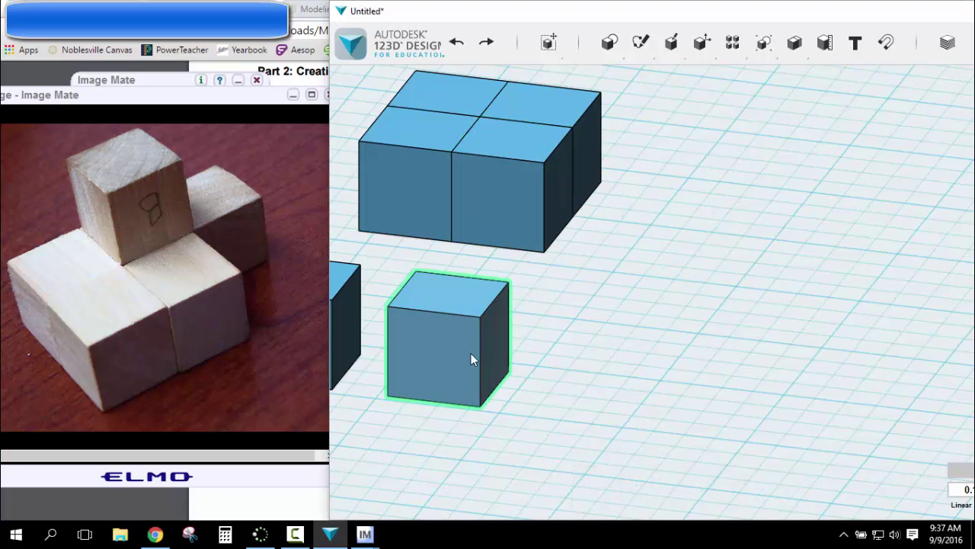
click(487, 336)
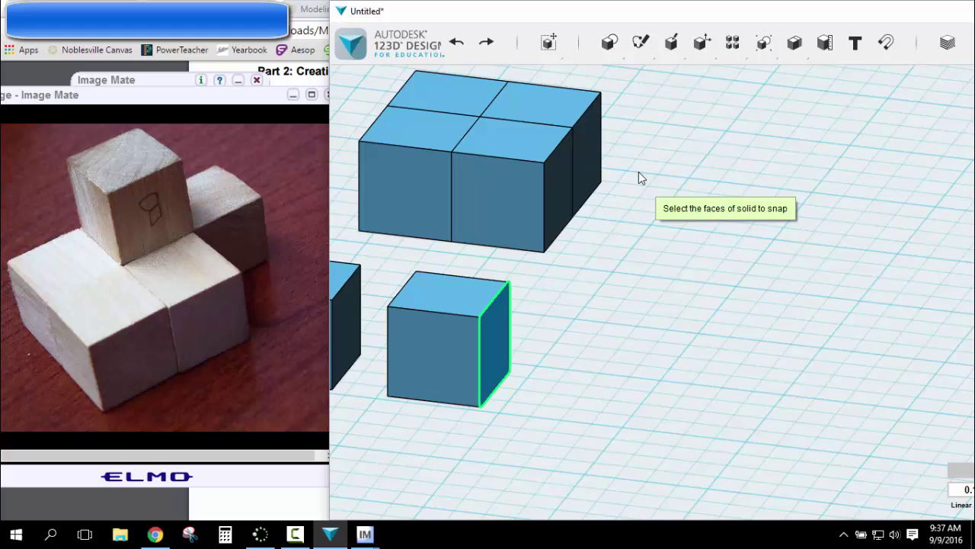
click(592, 168)
Snap the last loose cube onto the top face of the middle cube in the base's back row
click(886, 44)
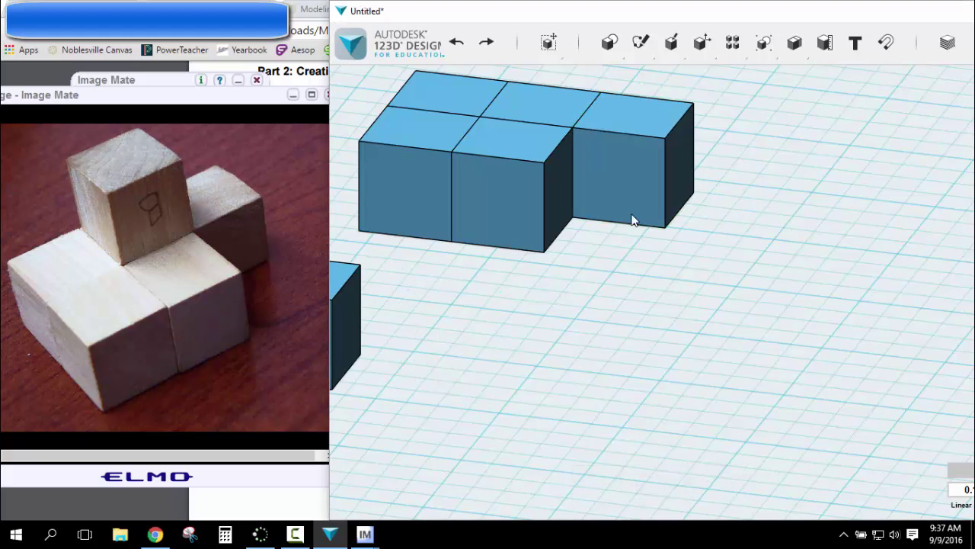
click(344, 345)
click(540, 111)
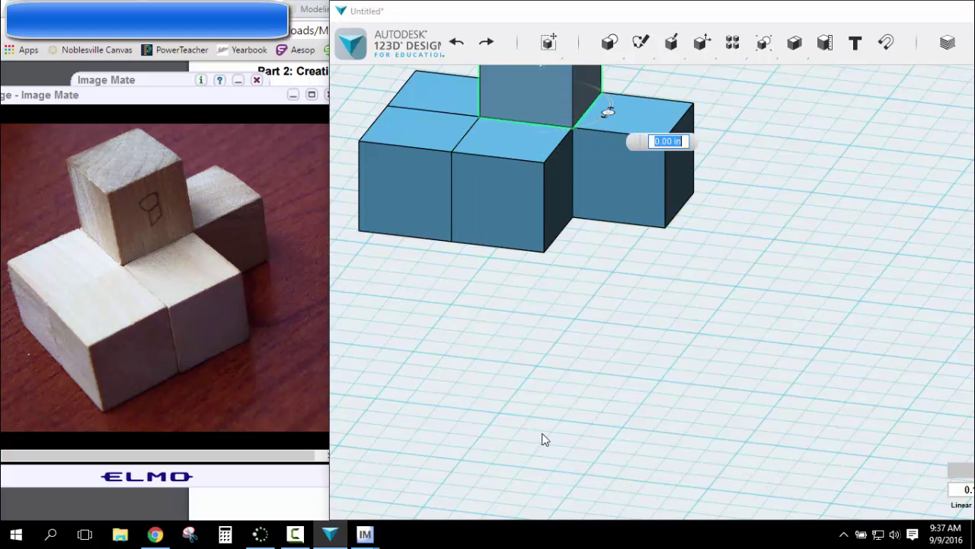
middle_drag(572, 394, 627, 473)
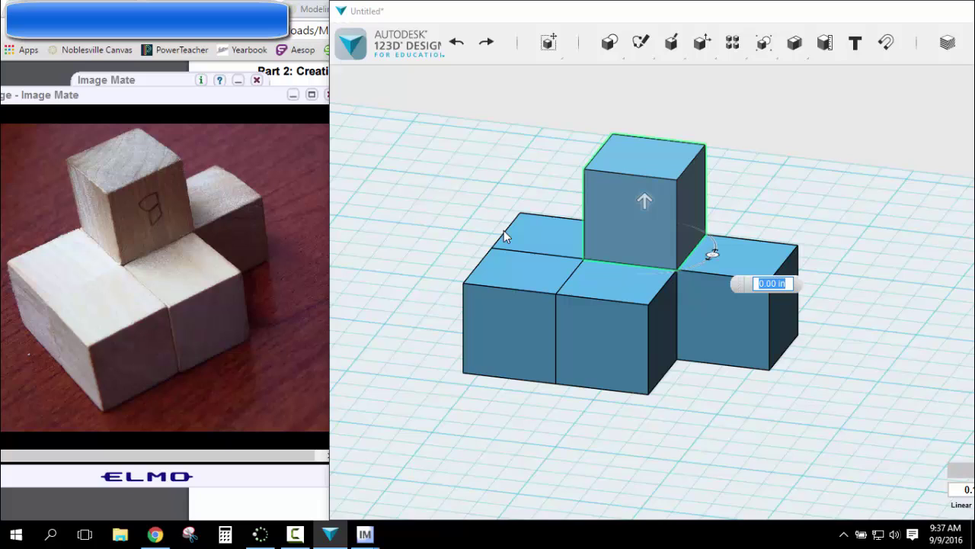
Undo the top cube's snap, try snapping the base's middle back cube to the loose cube's side face, and undo that attempt
click(460, 210)
key(ctrl+z)
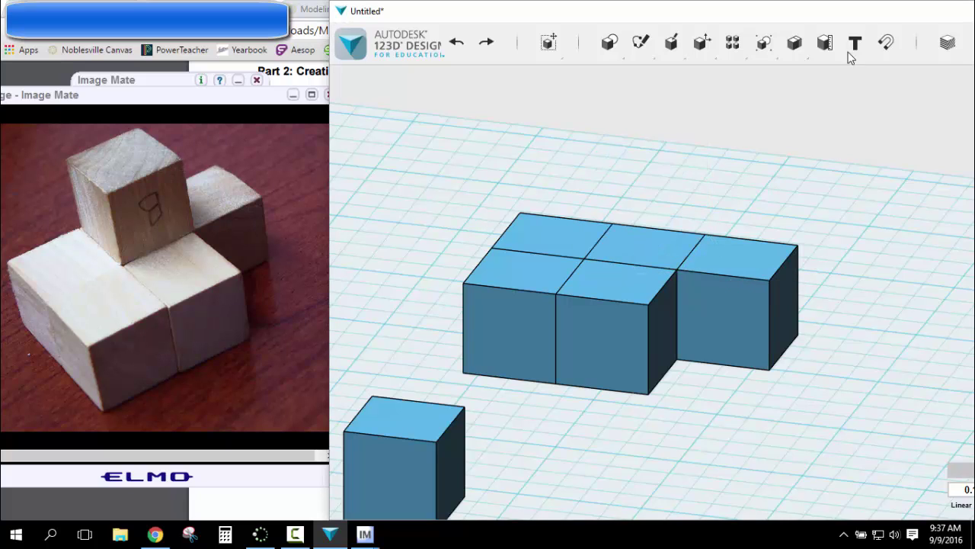
click(885, 43)
click(650, 240)
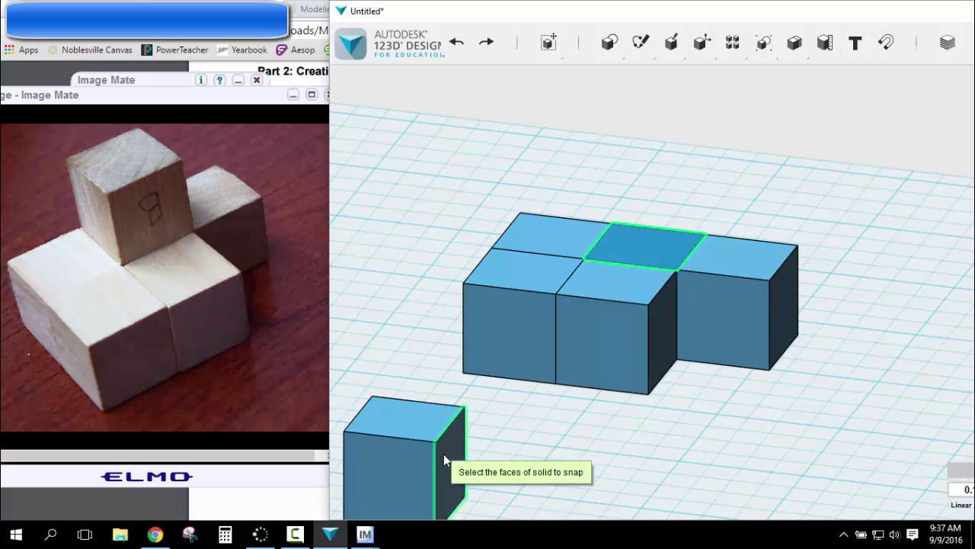
click(444, 454)
click(747, 425)
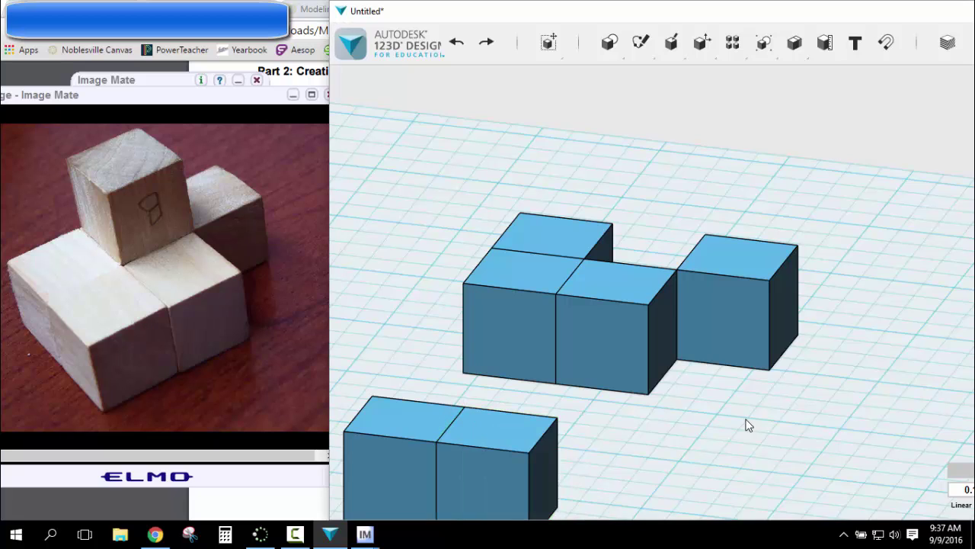
key(ctrl+z)
Snap the loose cube's top face to the top face of the middle back cube in the base
click(885, 43)
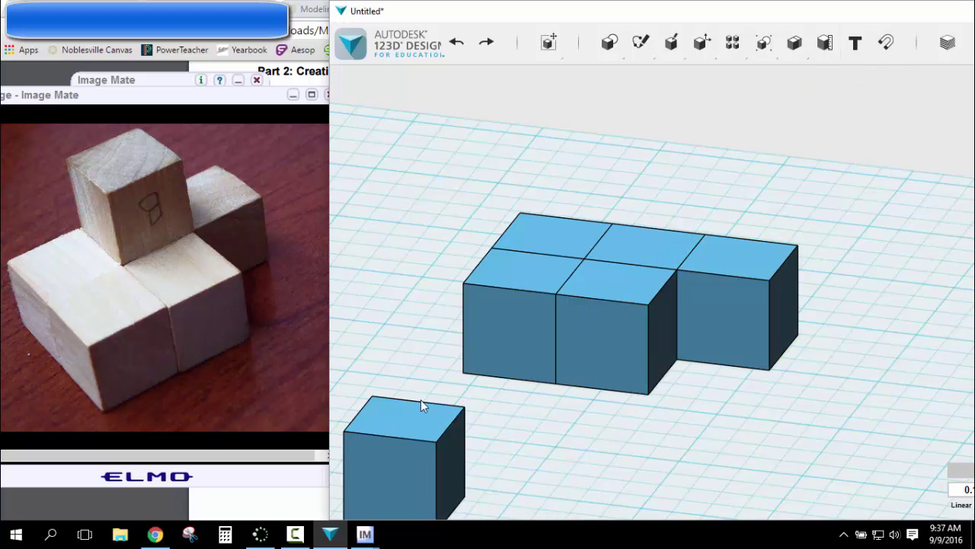
click(413, 418)
click(612, 246)
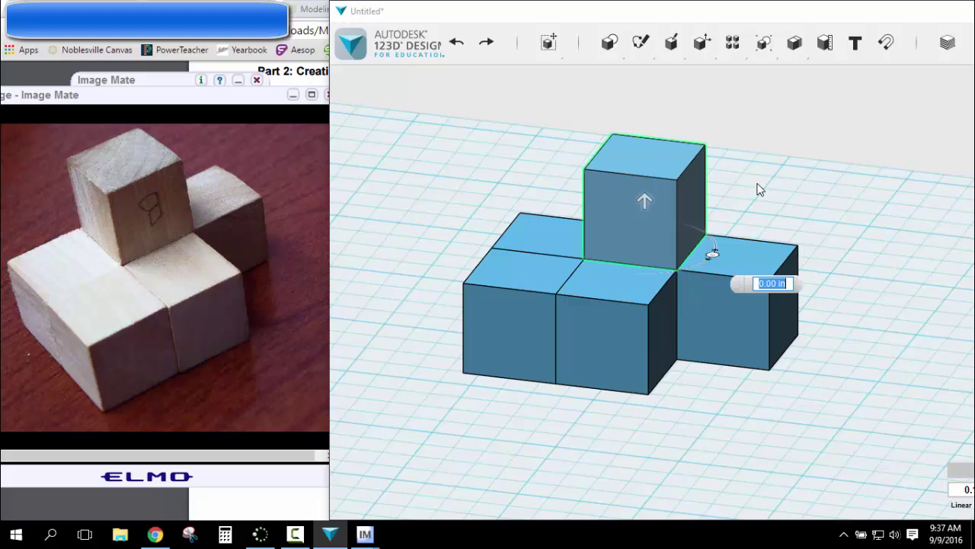
click(774, 208)
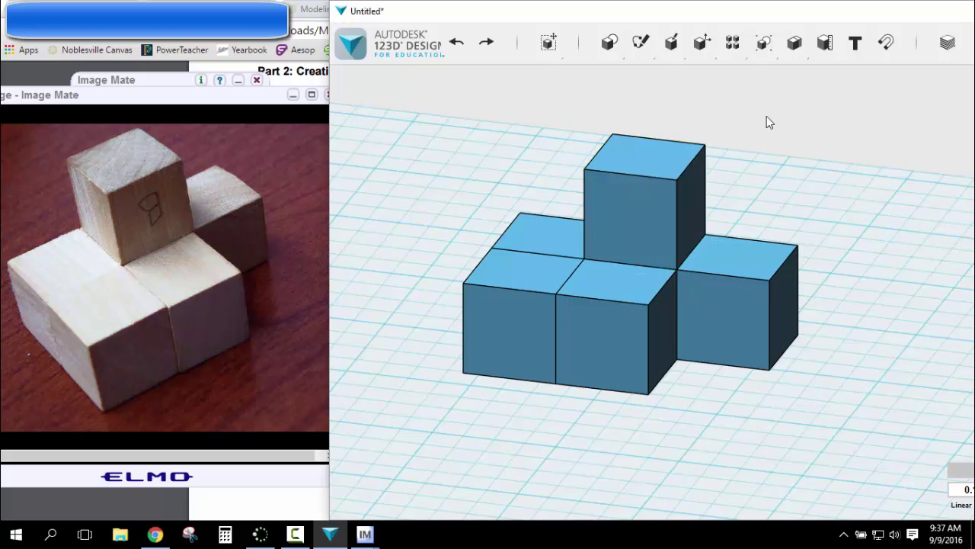
Try merging all six cubes, including the hidden one under the top cube, into one solid, and undo the merge
mouse_move(795, 56)
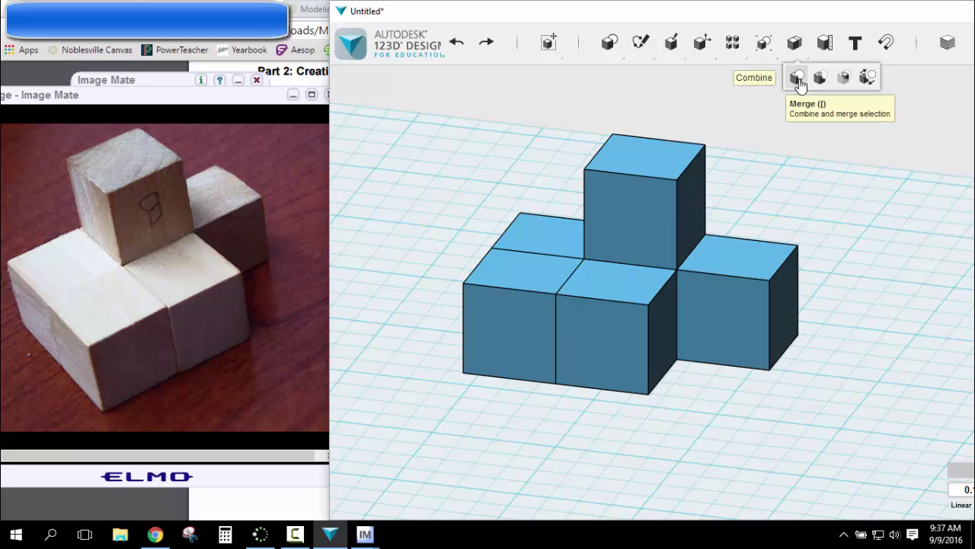
click(798, 77)
click(539, 292)
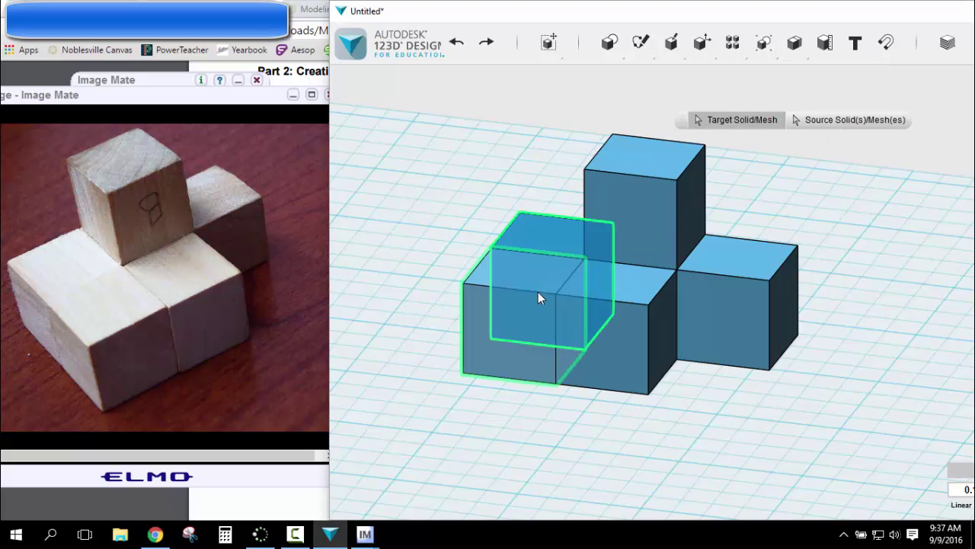
click(621, 332)
click(653, 217)
click(733, 284)
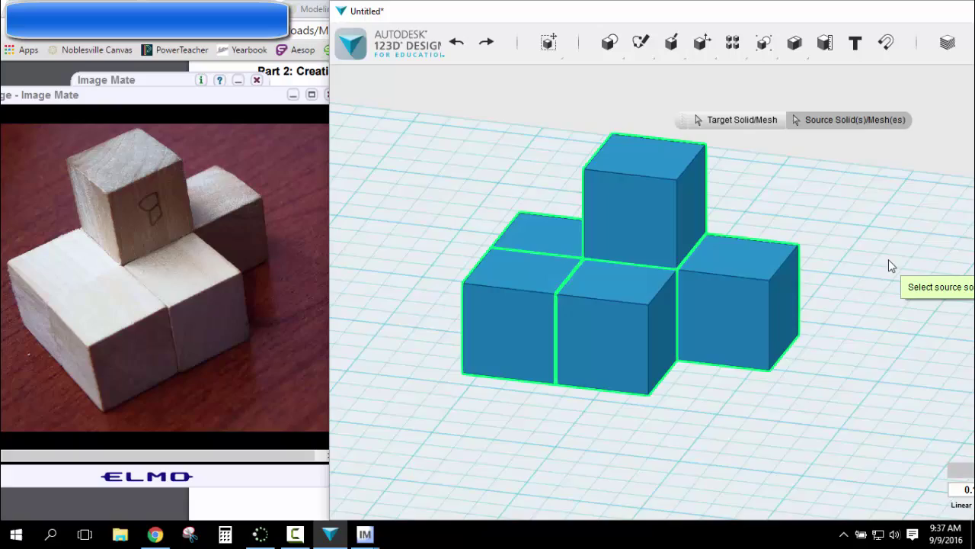
right_drag(888, 259, 719, 231)
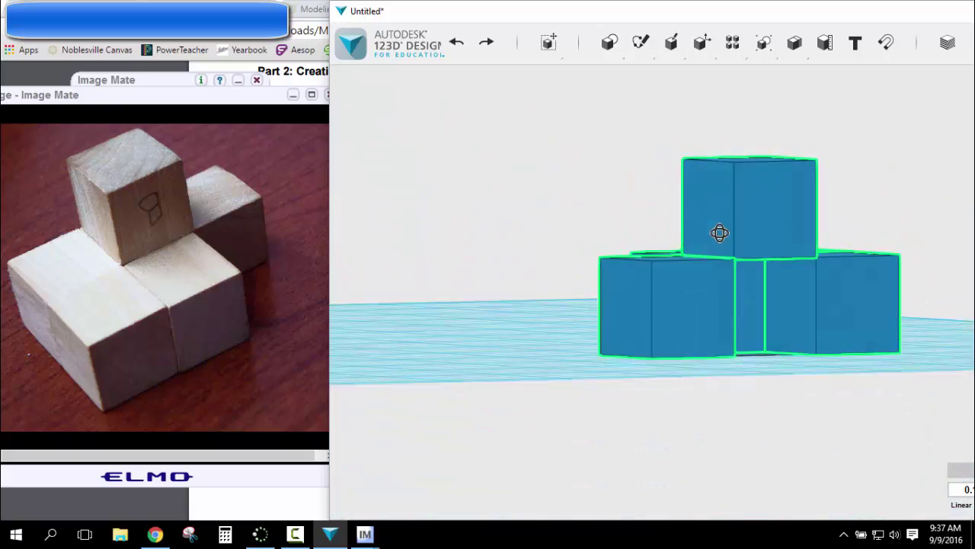
click(773, 310)
right_drag(464, 201, 610, 233)
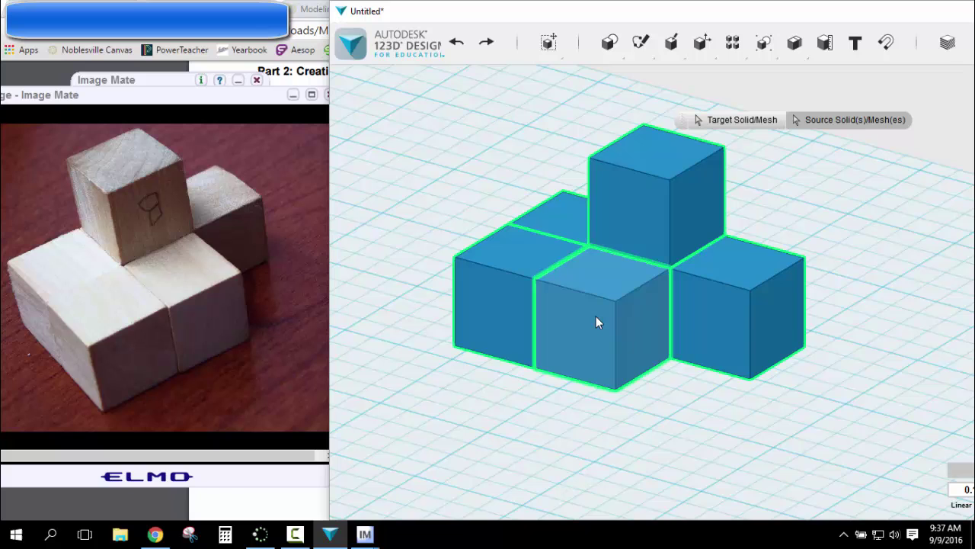
click(830, 204)
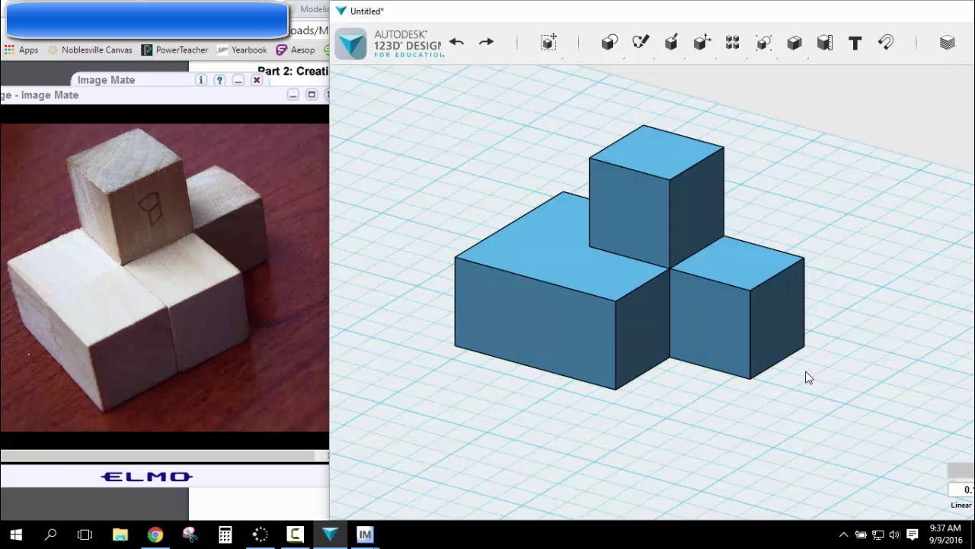
key(ctrl+z)
Merge the five visible cubes into one solid, leaving out the hidden cube beneath the top one
mouse_move(826, 47)
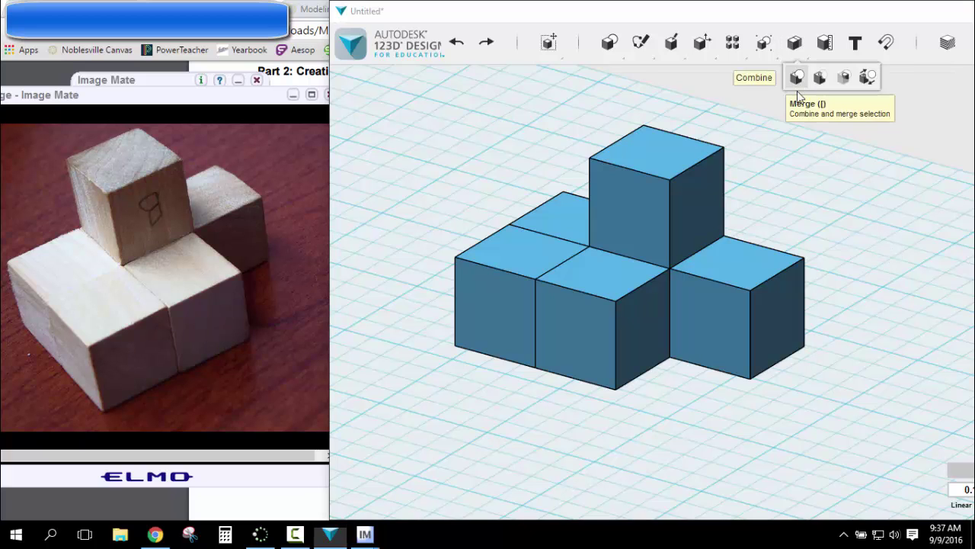
click(794, 76)
click(561, 218)
click(627, 276)
click(704, 310)
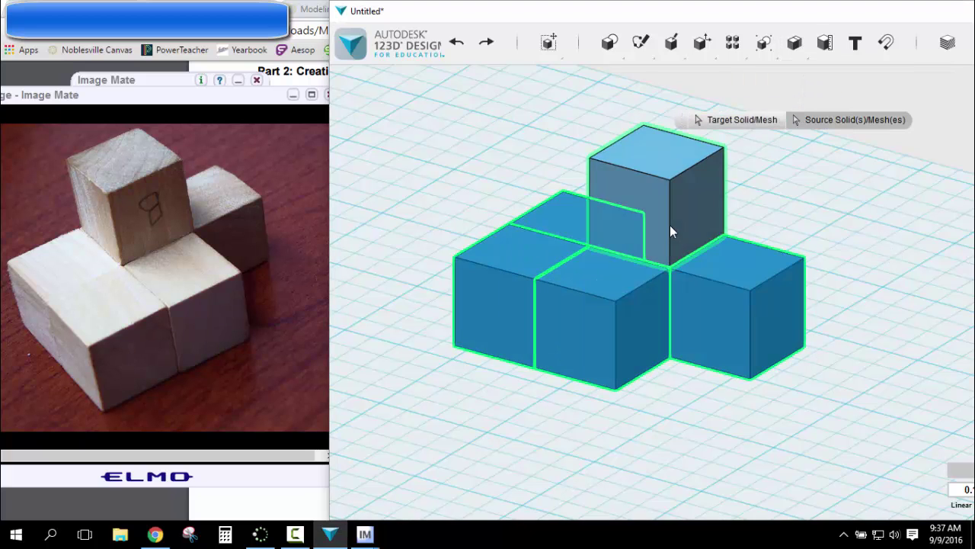
click(669, 225)
click(855, 198)
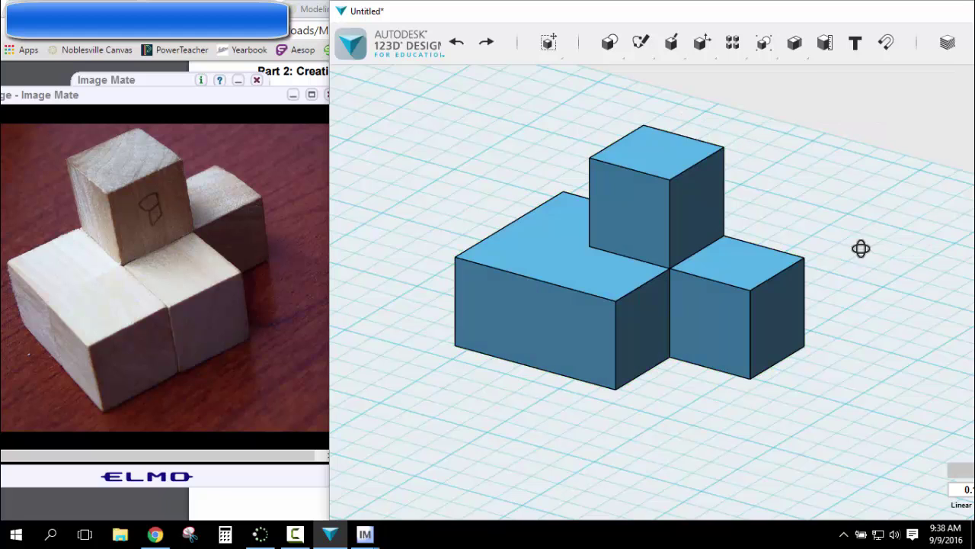
Pull the unmerged cube out from beneath the top cube and snap it back into the gap in the base
right_drag(861, 249, 745, 224)
drag(744, 224, 580, 280)
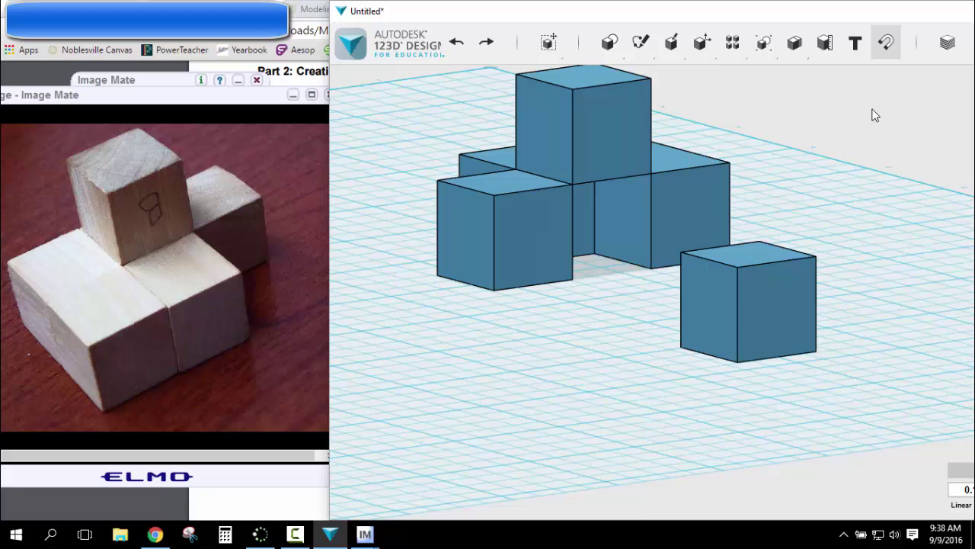
click(738, 306)
click(584, 226)
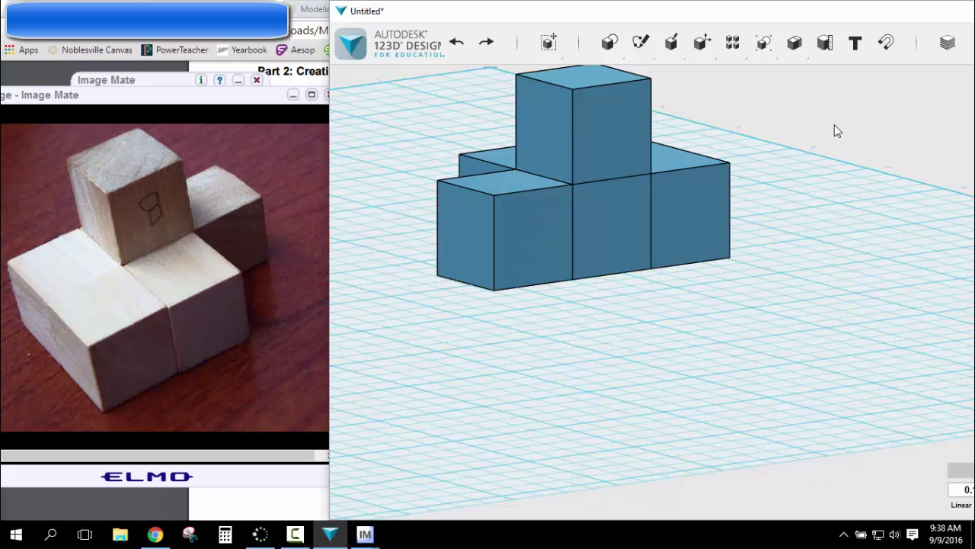
Merge the cube beneath the top one with the rest of the stack into a single solid
mouse_move(793, 43)
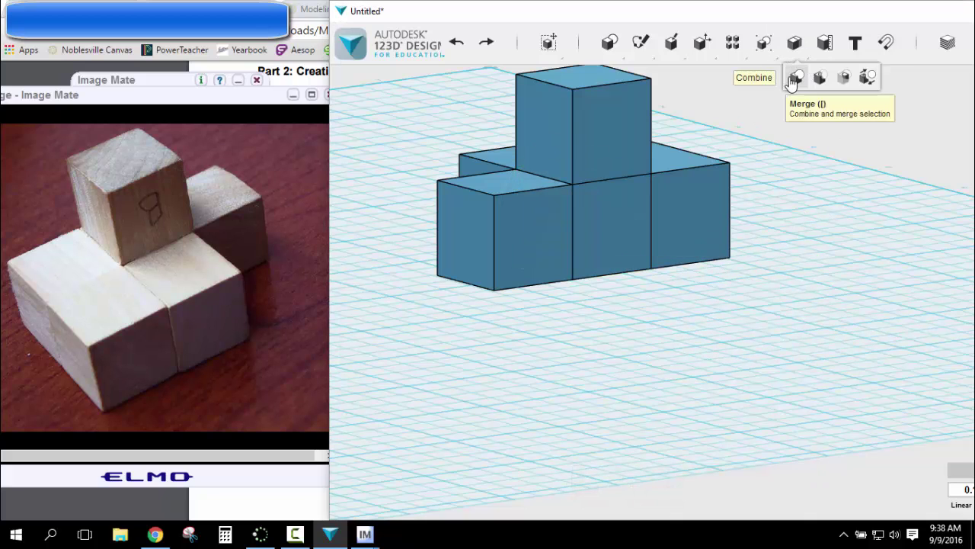
click(796, 77)
click(595, 136)
click(612, 218)
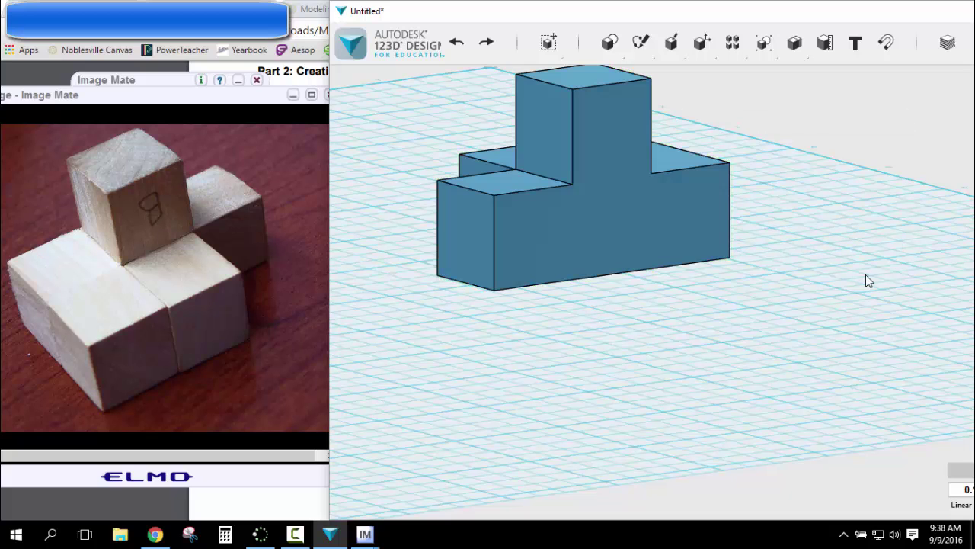
View the merged stack from its side and reposition the modelling window so its view cube and navigation tools are fully on screen
right_drag(753, 286, 884, 294)
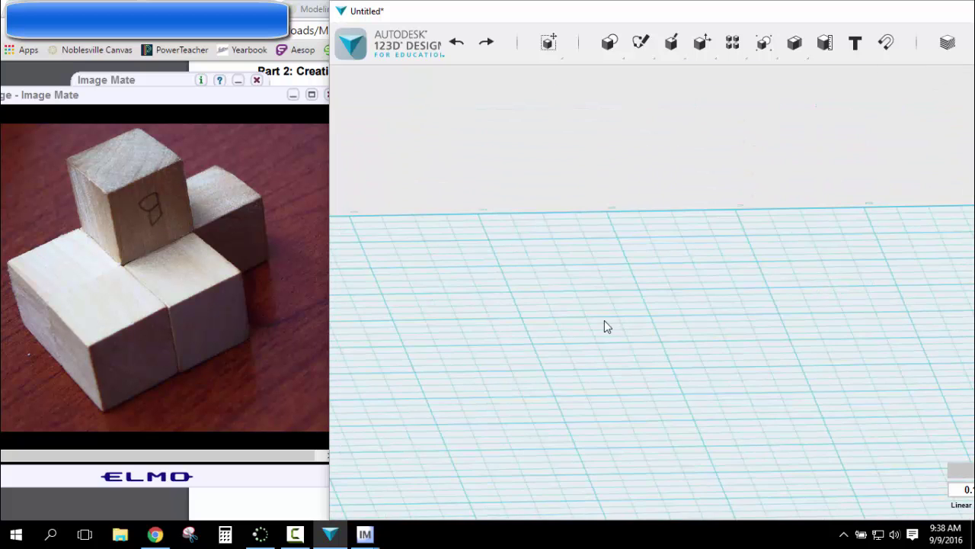
middle_drag(605, 323, 967, 367)
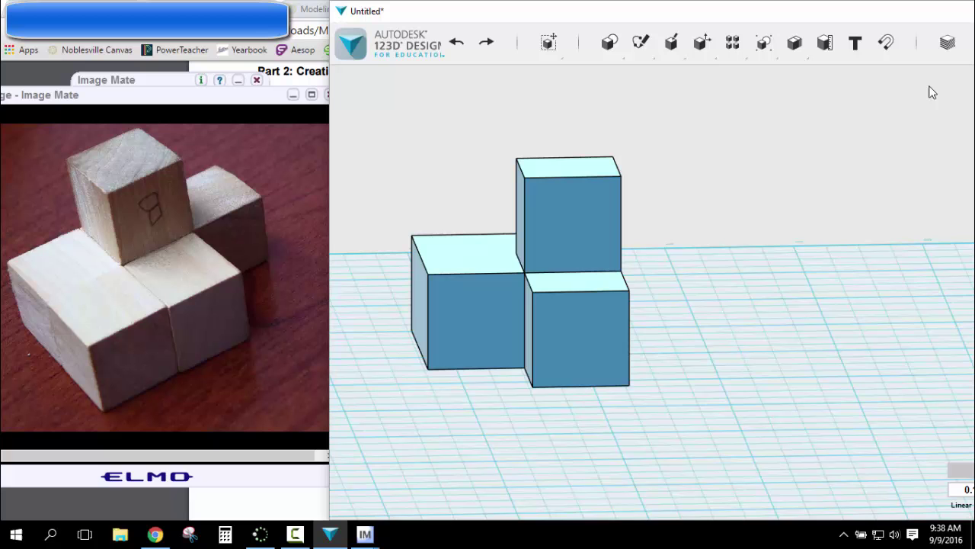
drag(858, 17, 646, 17)
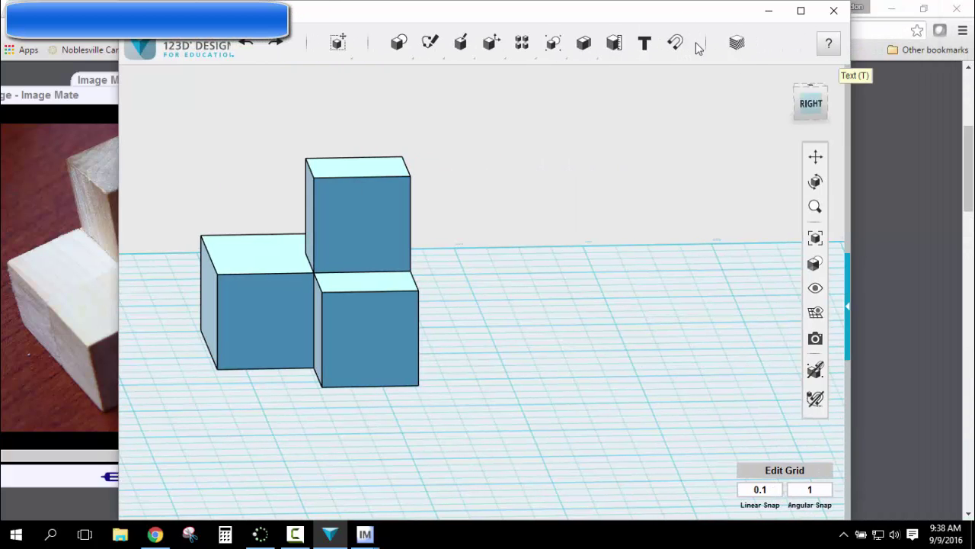